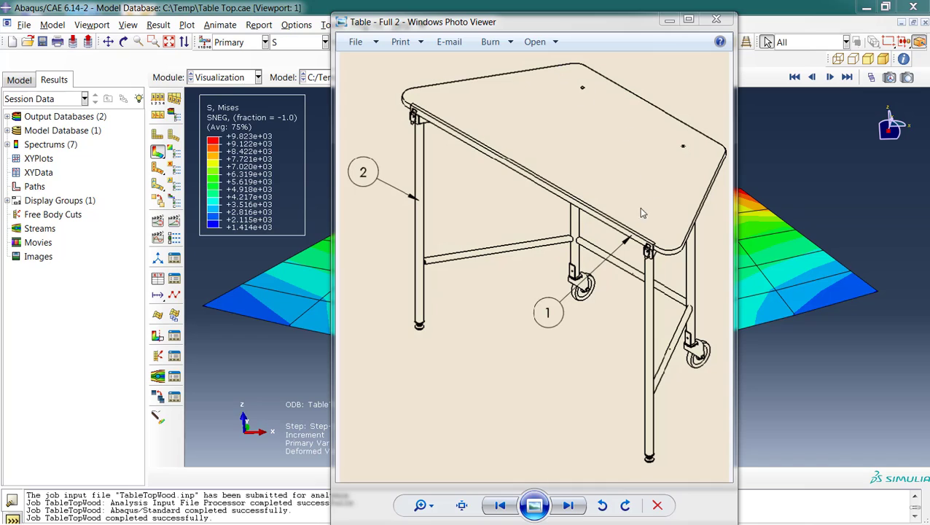
Inspect the table top's Mises stress at the front edge and back corner, then display the displacement magnitude (U) contour.
left_click(532, 173)
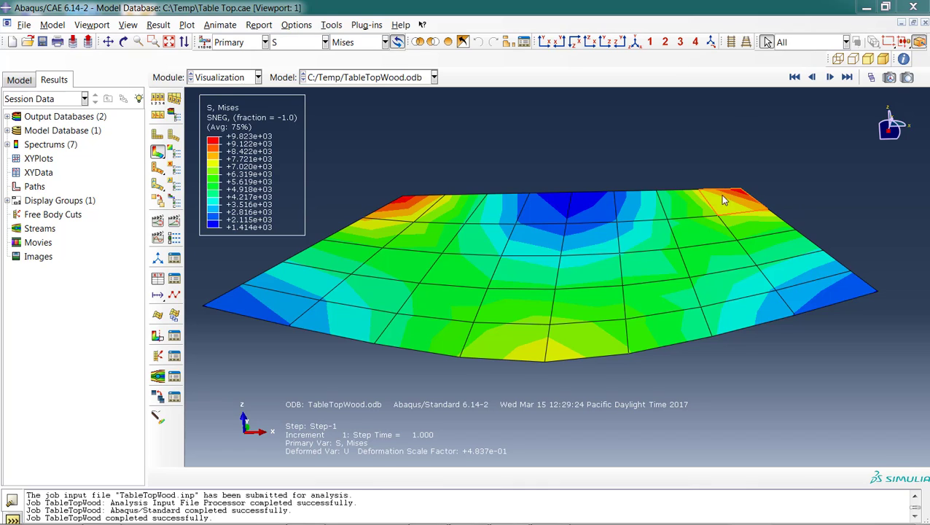
left_click(548, 357)
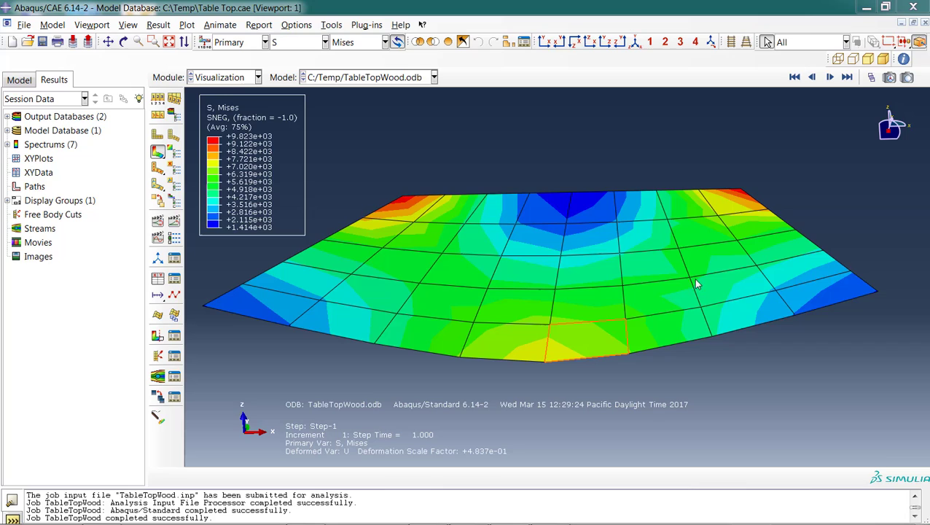
left_click(738, 194)
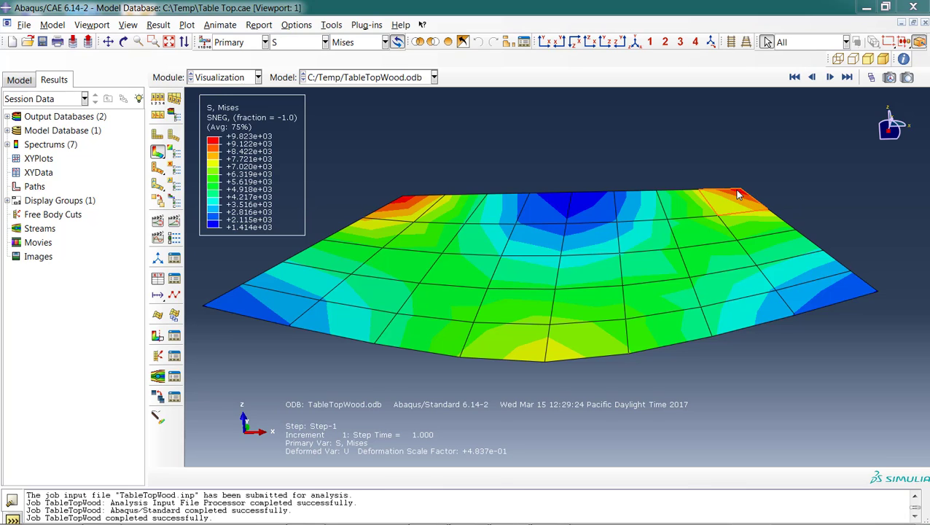
left_click(296, 43)
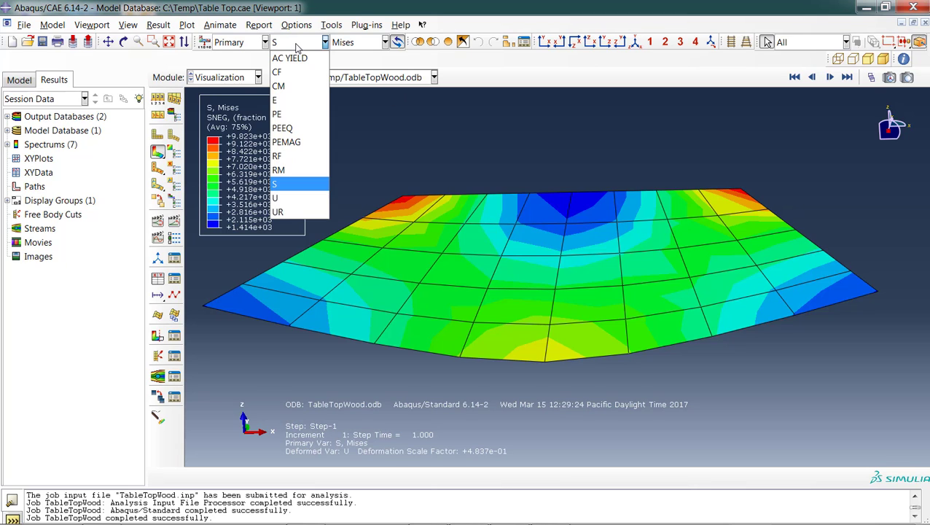
left_click(293, 197)
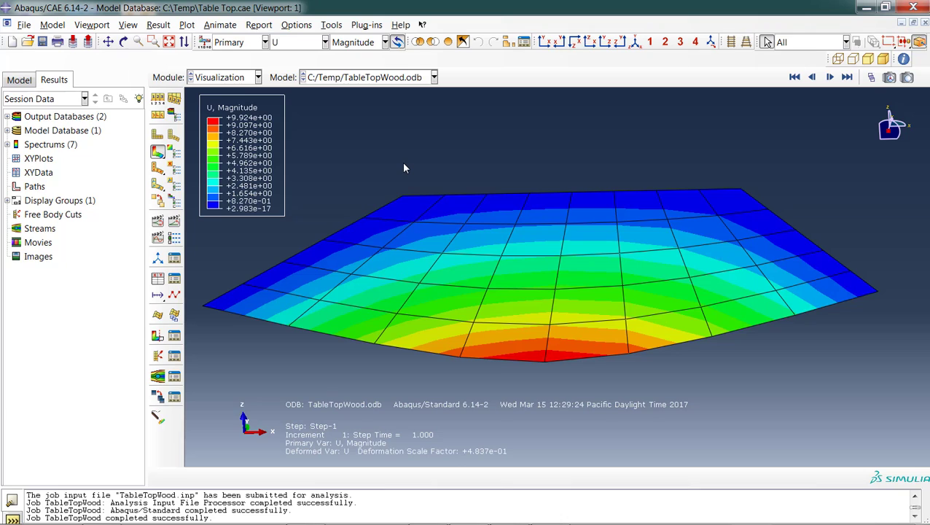
In the Part module, create a 3D deformable planar wire part named C-Channel with approximate size 200.
left_click(233, 77)
left_click(230, 93)
left_click(157, 81)
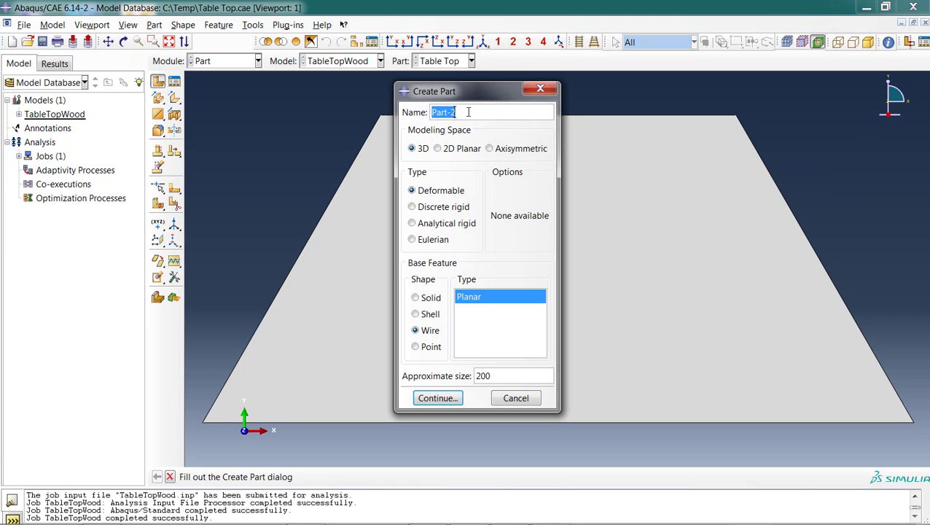
type("C-Channel")
left_click(452, 398)
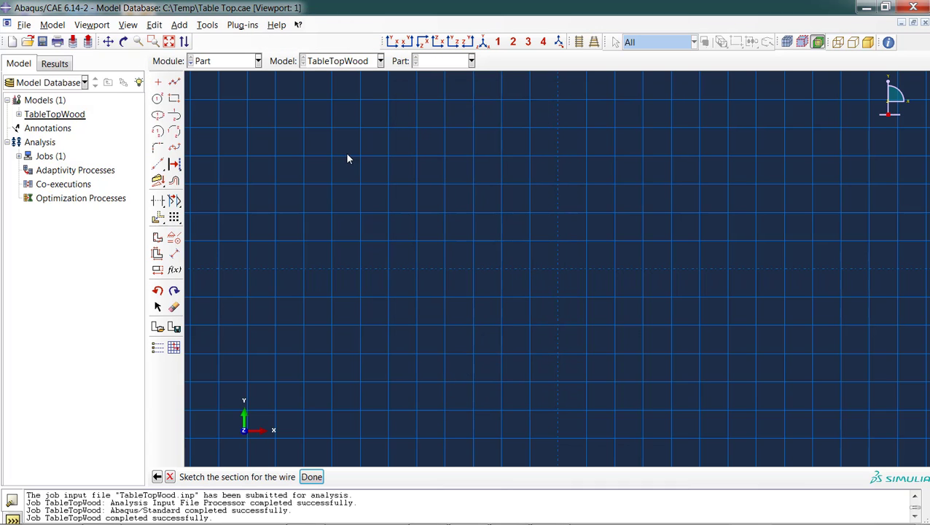
Sketch a horizontal line about 80 long on the x-axis, centred on the origin.
left_click(174, 82)
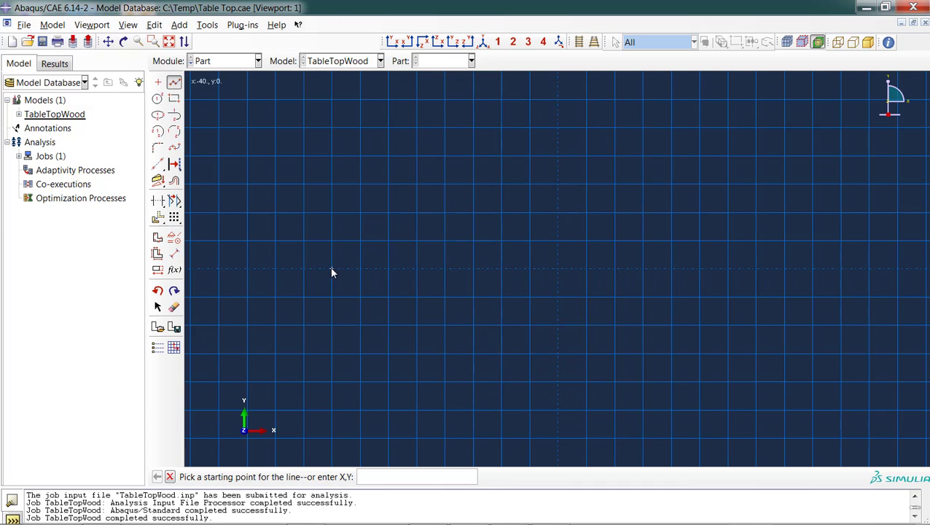
left_click(331, 270)
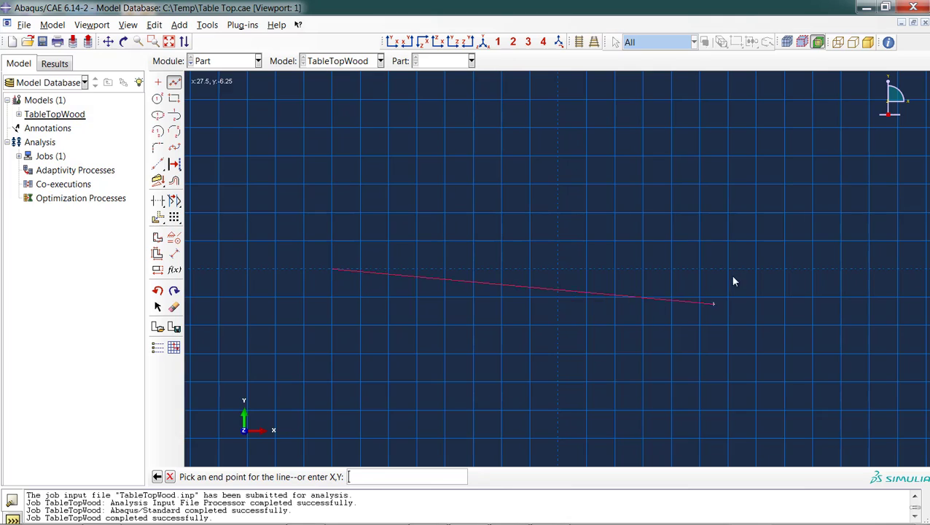
left_click(785, 269)
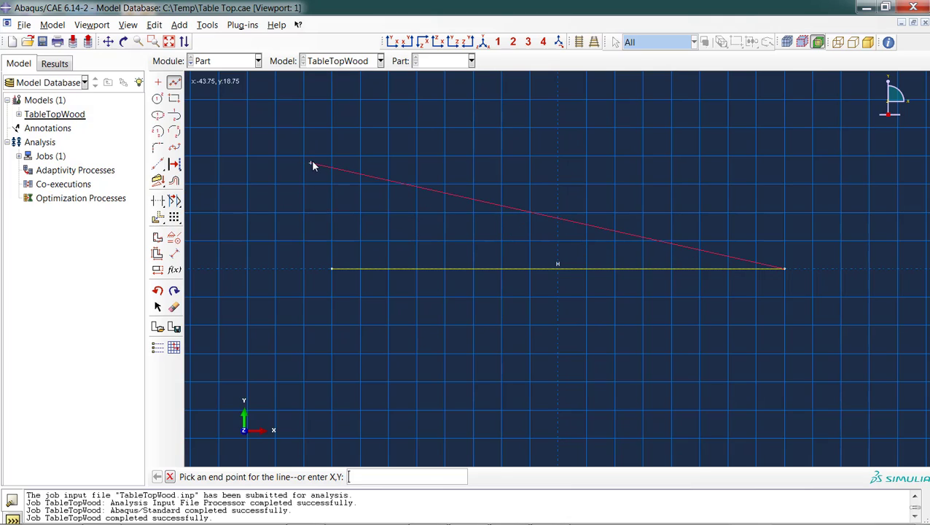
right_click(529, 187)
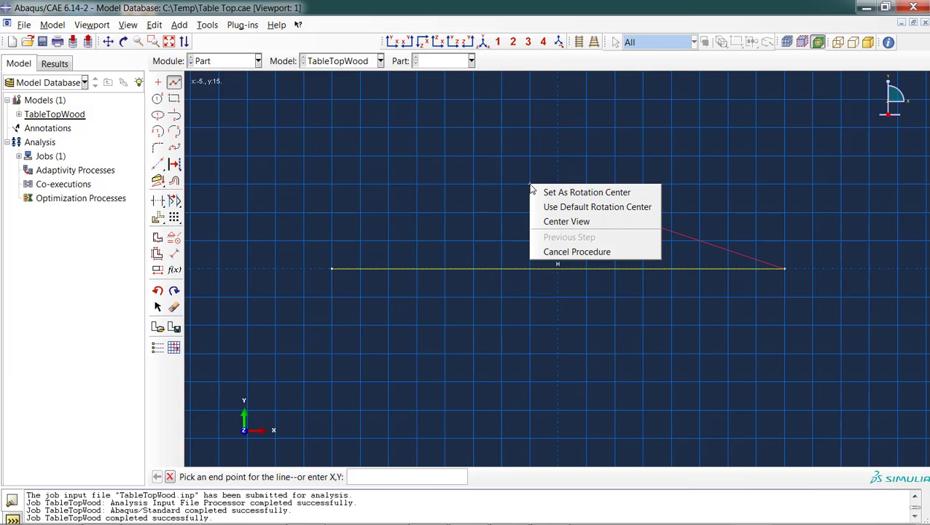
left_click(562, 252)
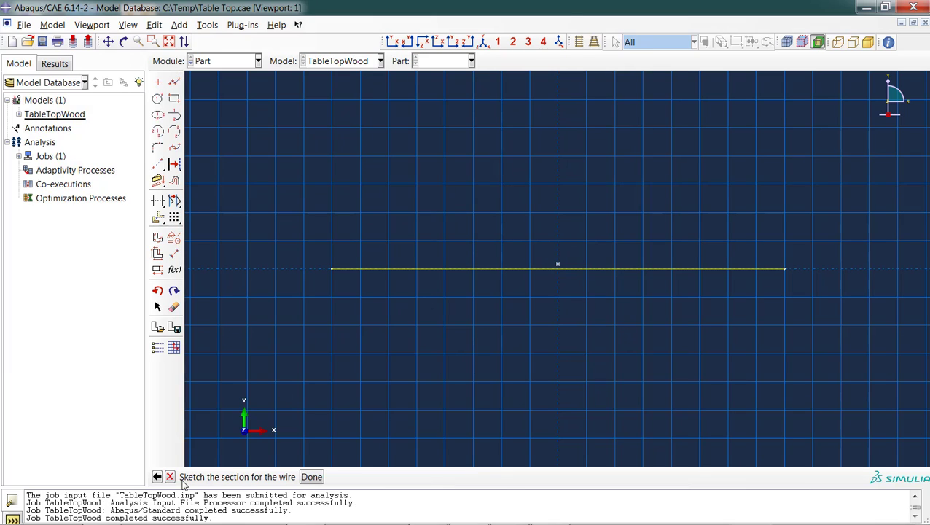
Dimension the line to a length of 48 and finish the wire sketch.
left_click(174, 253)
left_click(470, 268)
left_click(474, 219)
type("48")
key("Return")
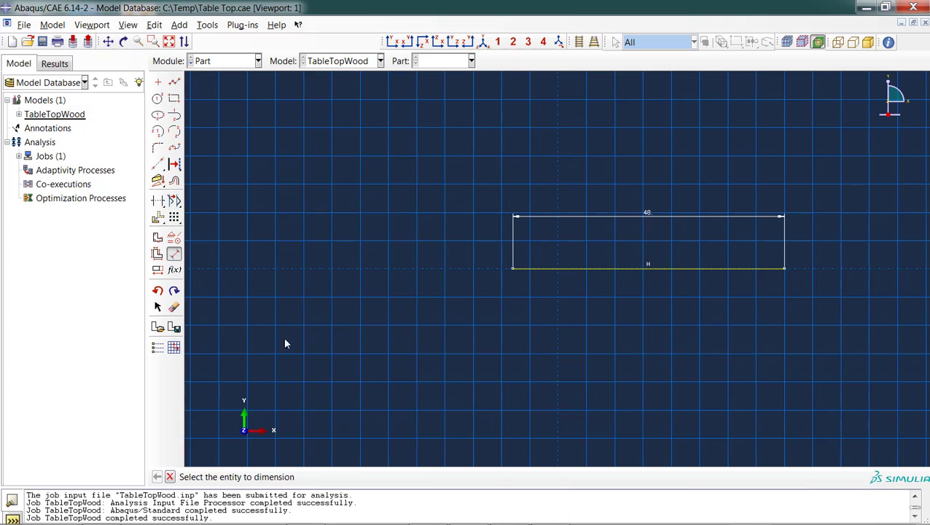
left_click(169, 477)
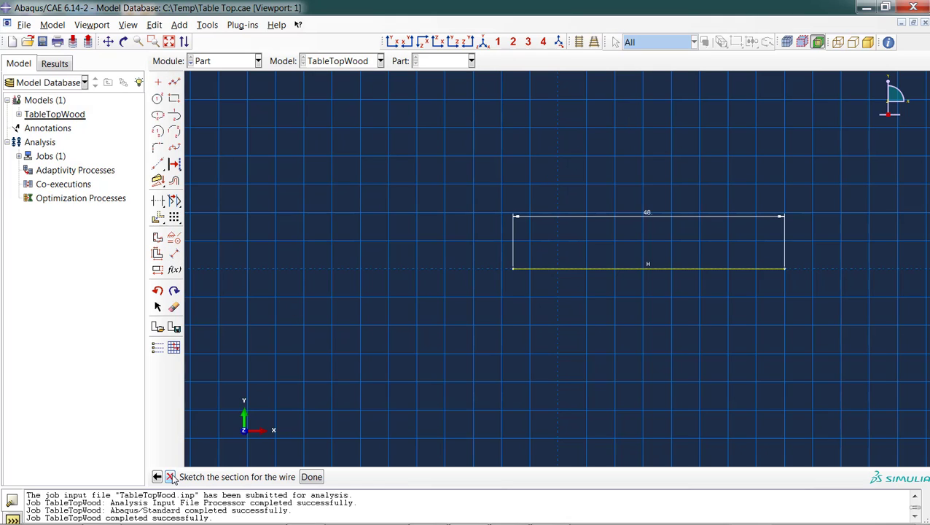
left_click(311, 477)
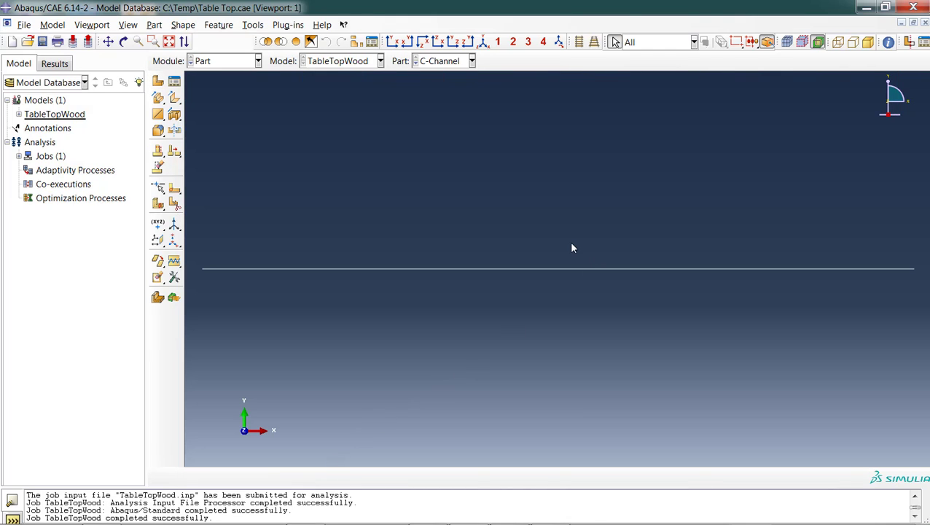
In the Property module, create a material named Steel and add isotropic elastic behavior to it.
left_click(228, 61)
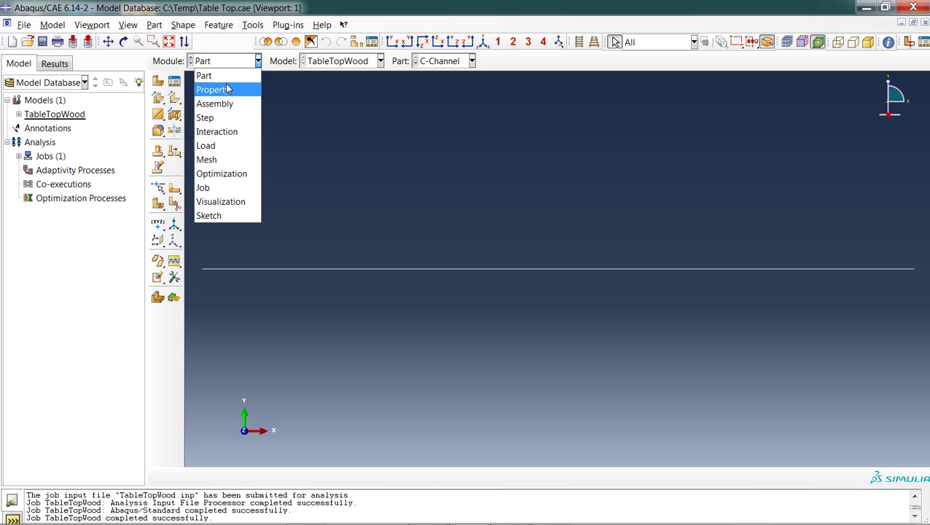
left_click(226, 89)
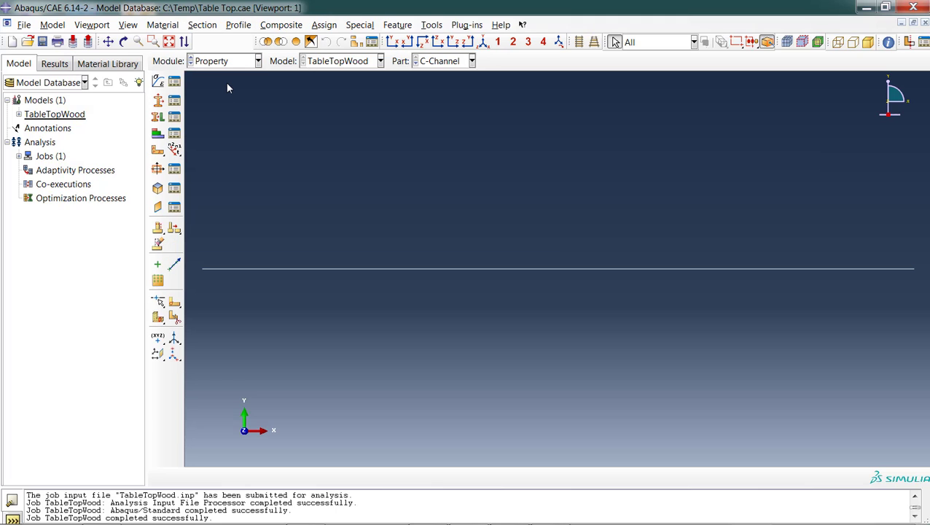
left_click(157, 82)
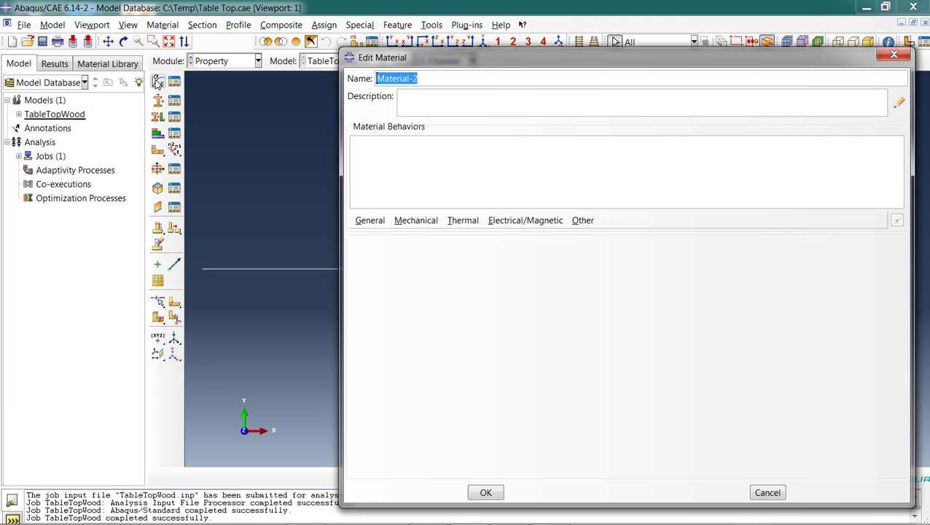
type("Steel")
left_click(430, 221)
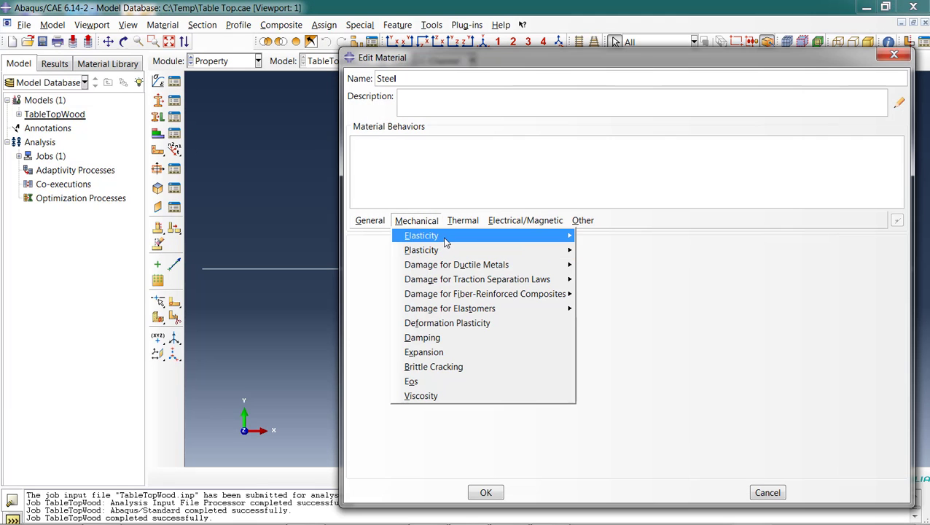
mouse_move(547, 234)
left_click(602, 236)
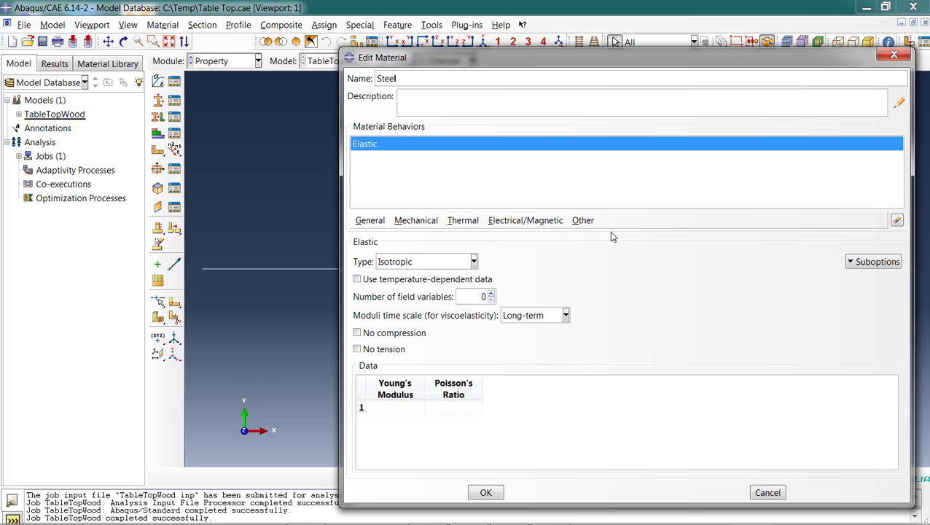
Set the Steel material's Young's modulus to 30e6 and Poisson's ratio to .3, and accept the material.
left_click(404, 407)
type("30e6")
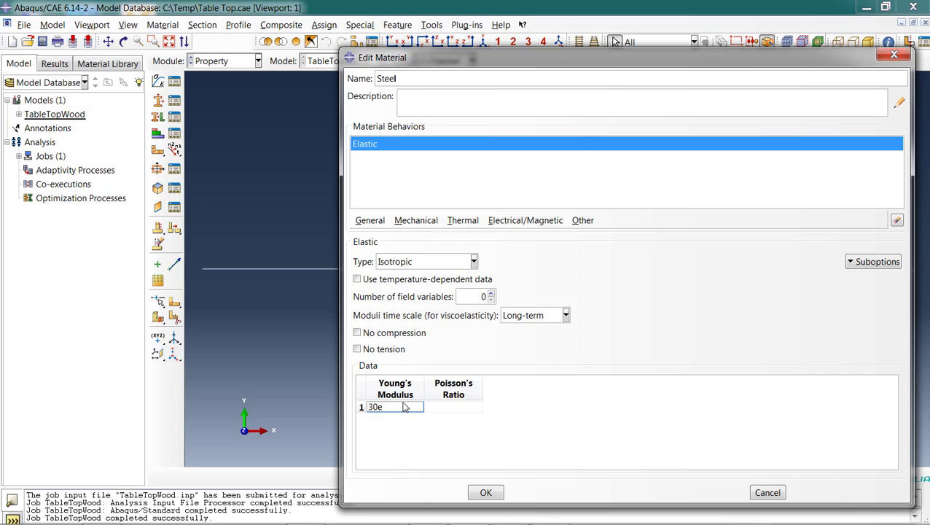
left_click(465, 408)
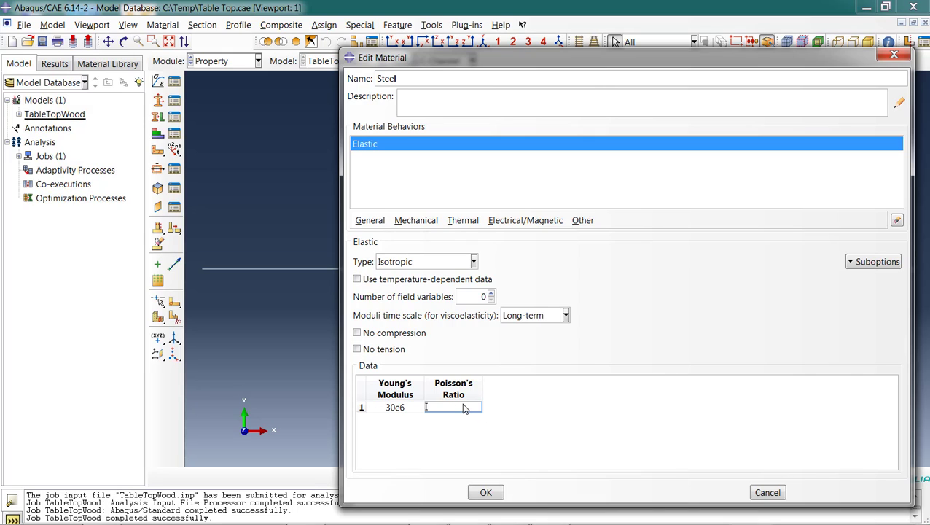
type(".3")
left_click(488, 493)
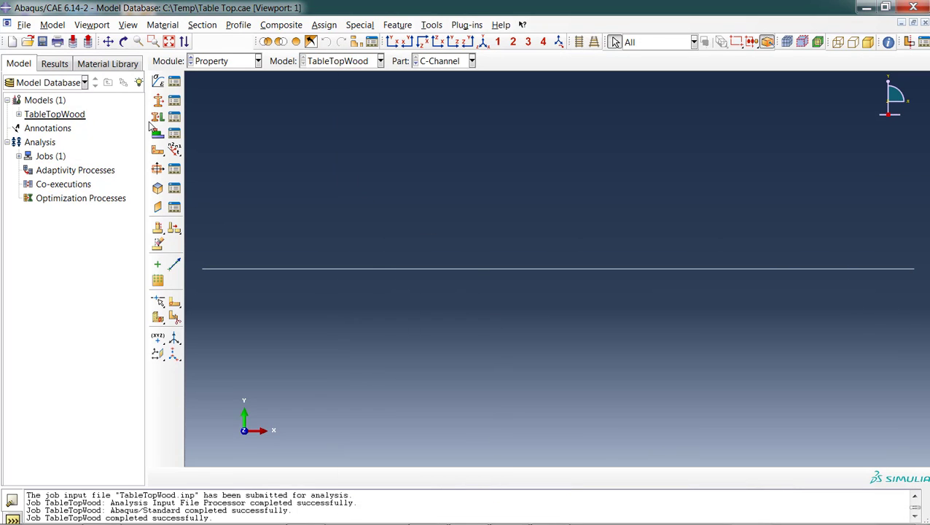
Create a beam section named C-Channel and assign Steel as its material.
left_click(157, 101)
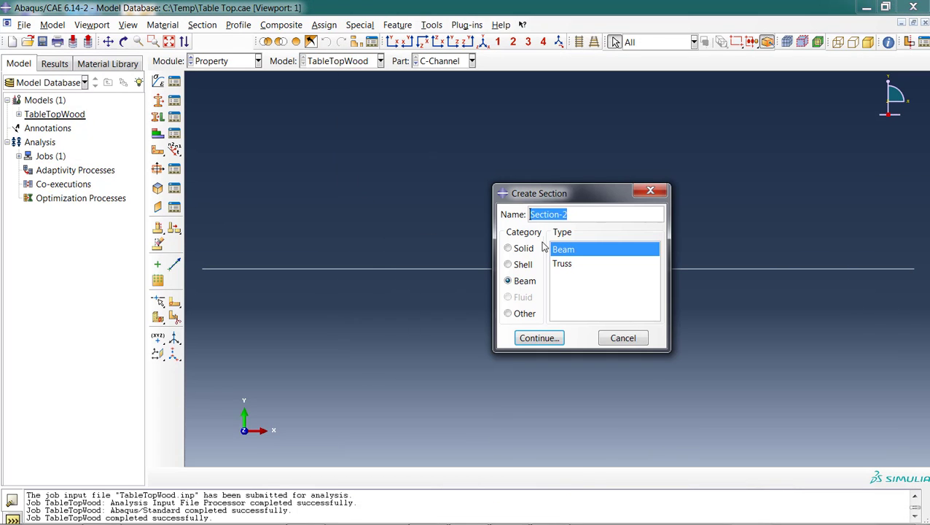
type("C-Channel")
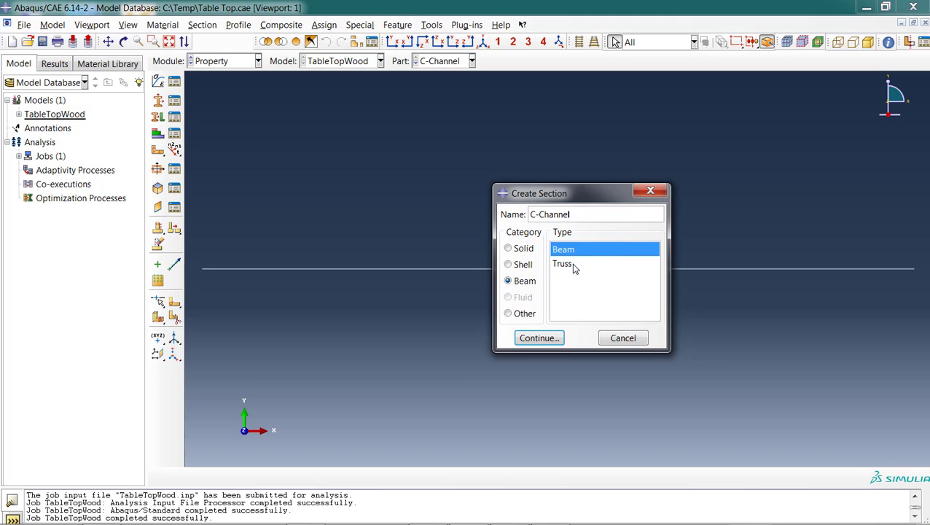
left_click(540, 338)
left_click(587, 206)
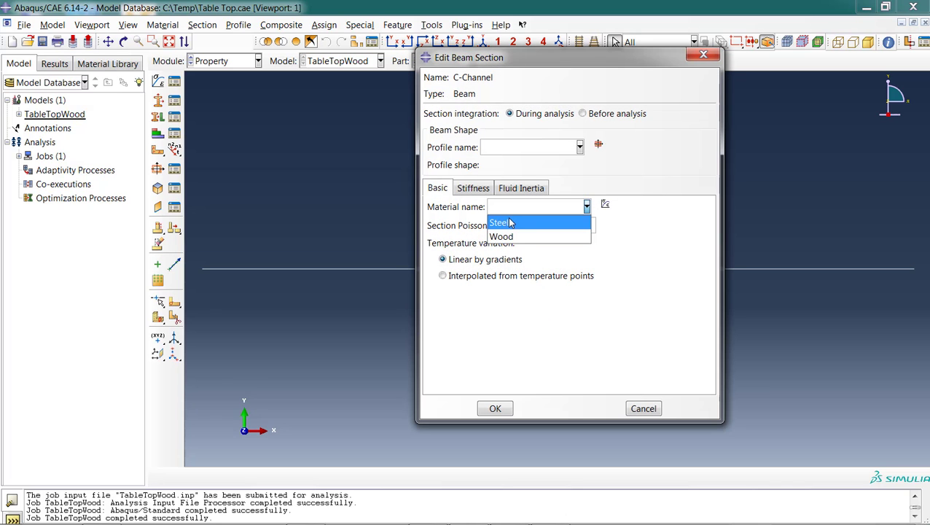
left_click(512, 218)
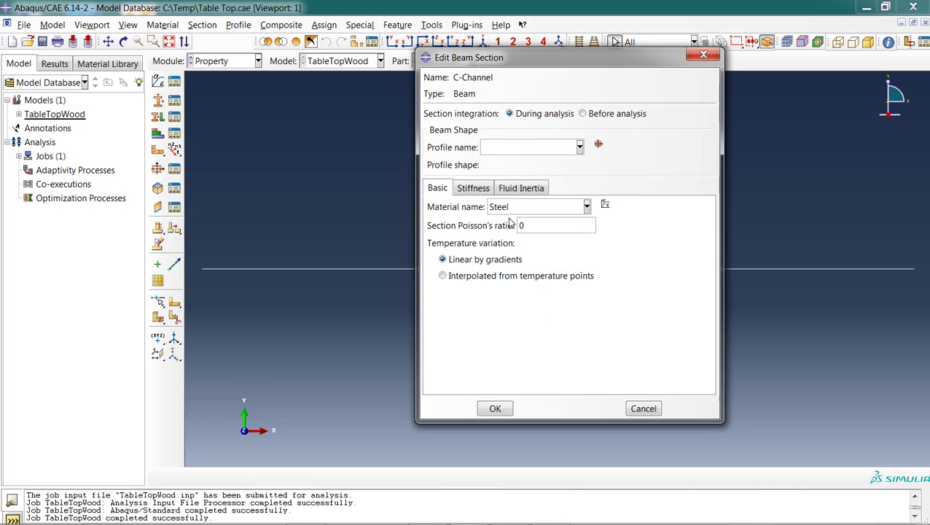
Create a profile of Arbitrary shape named C-Channel for the beam section.
left_click(561, 149)
left_click(562, 149)
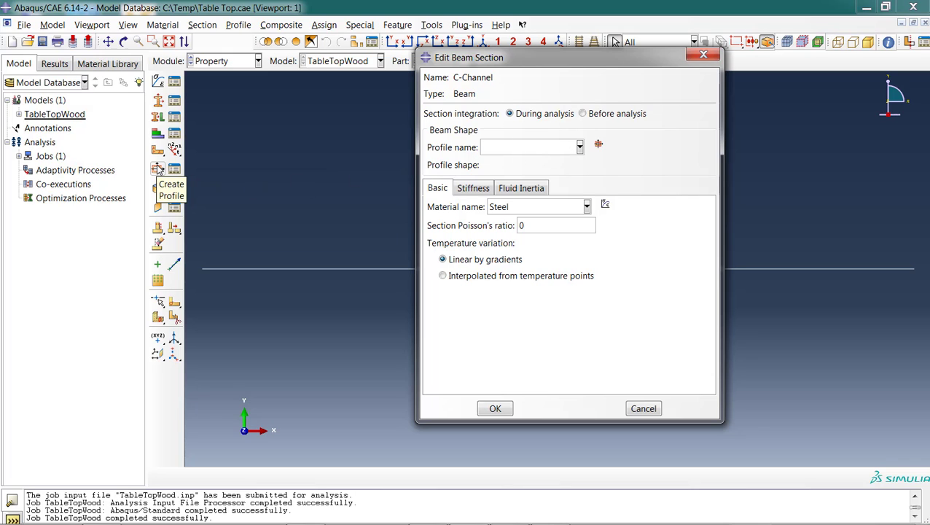
left_click(599, 145)
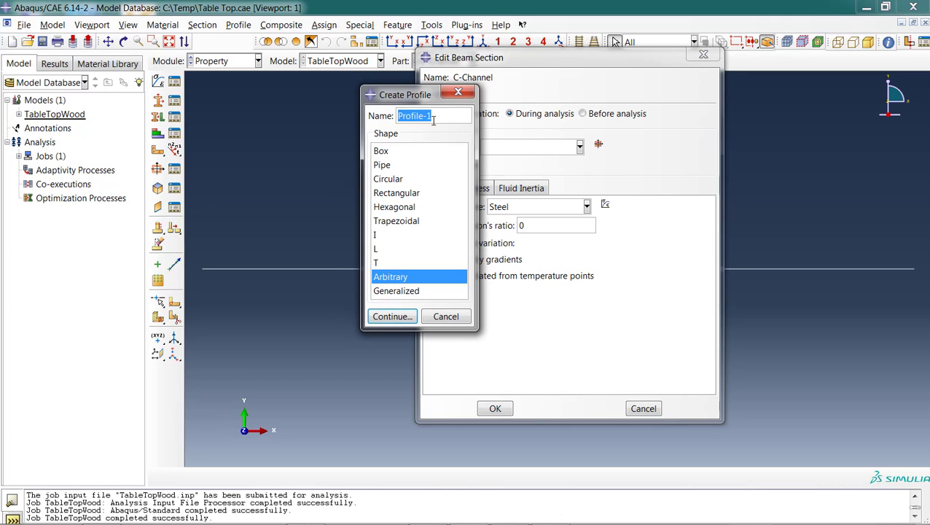
type("C-Channel")
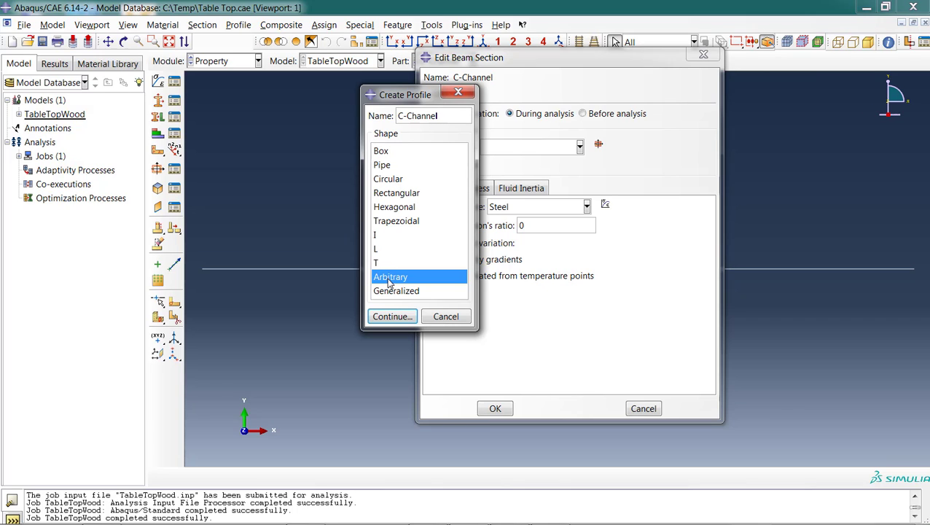
left_click(394, 317)
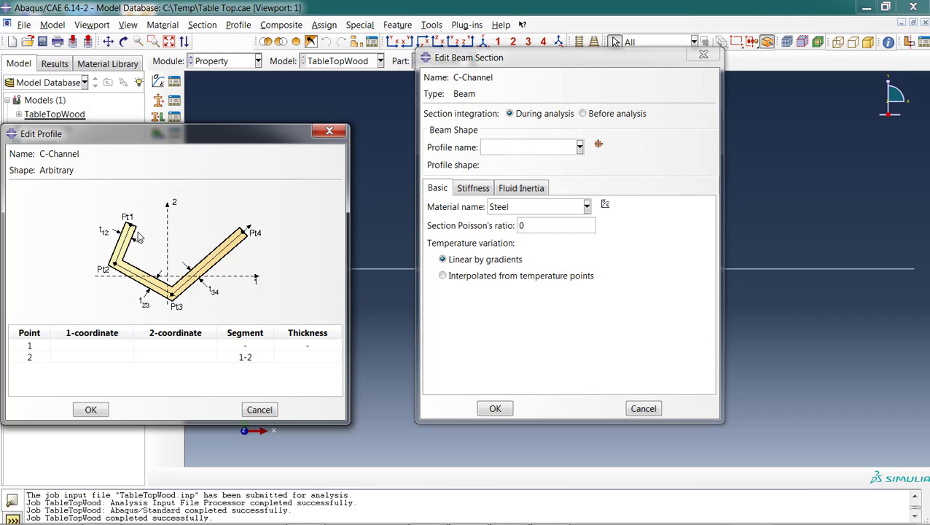
Set point 1 of the C-Channel profile to 1-coordinate .3125 and 2-coordinate .3125.
key("Tab")
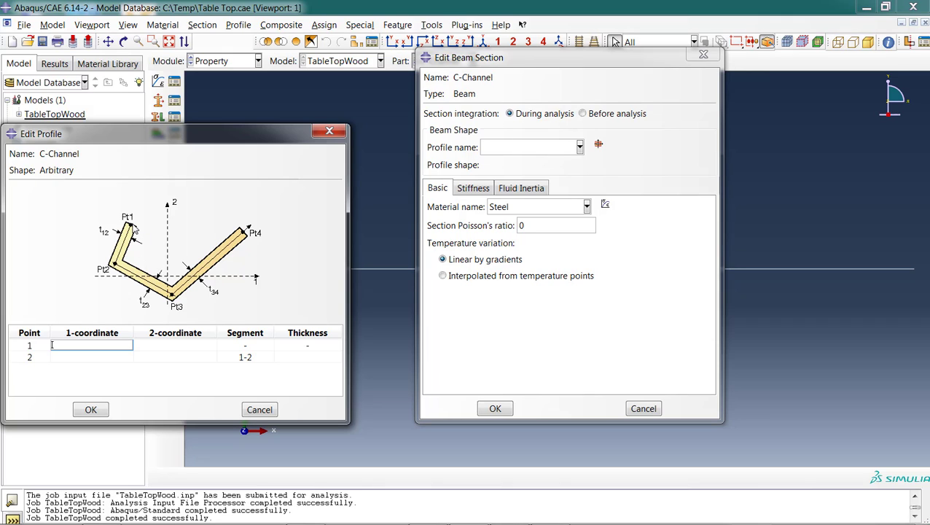
type(".3125")
left_click(134, 344)
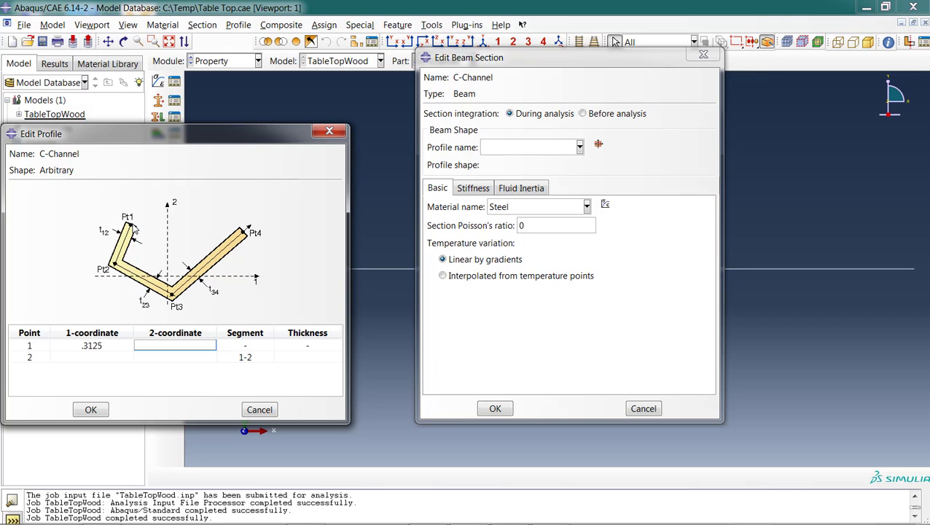
type(".3125")
key("Tab")
key("Tab")
key("Tab")
Set point 2 of the C-Channel profile to 1-coordinate 0 and 2-coordinate .3125, with thickness .125 for segment 1-2.
left_click(52, 356)
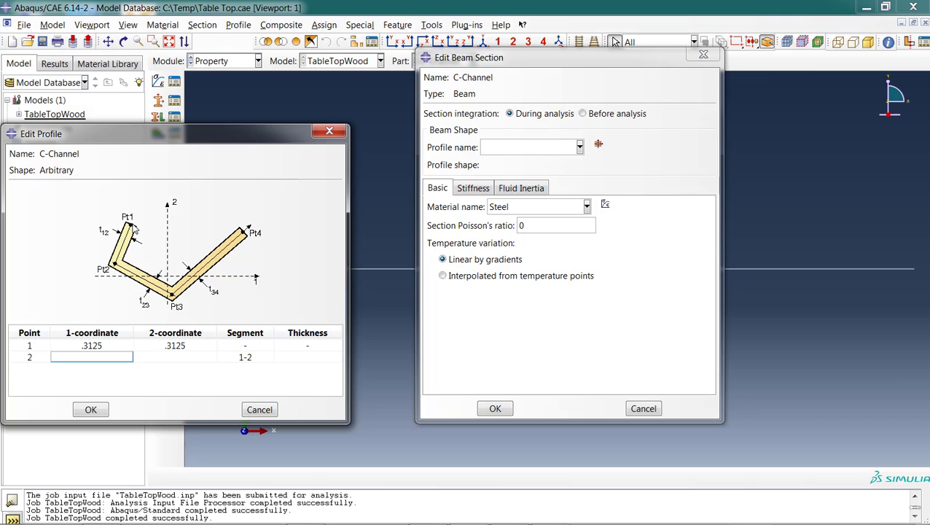
type("0")
left_click(134, 356)
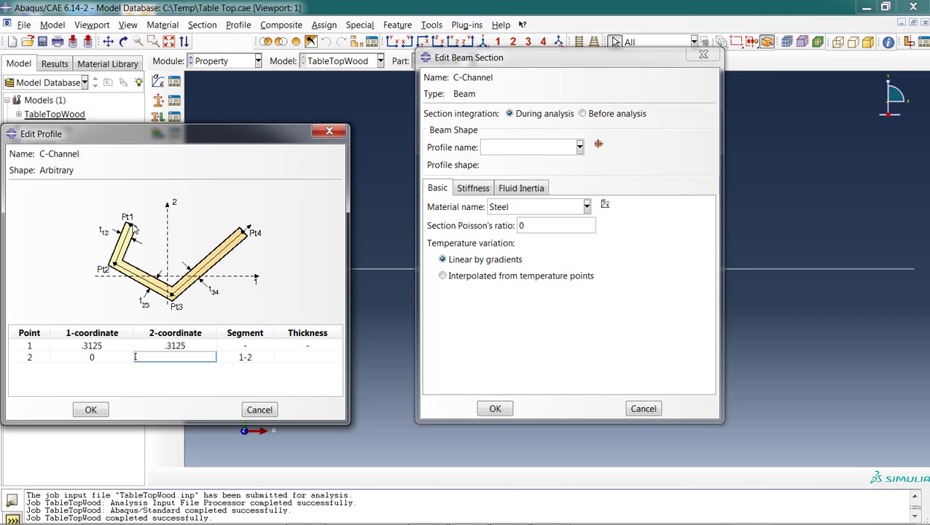
type(".3125")
key("Tab")
left_click(276, 356)
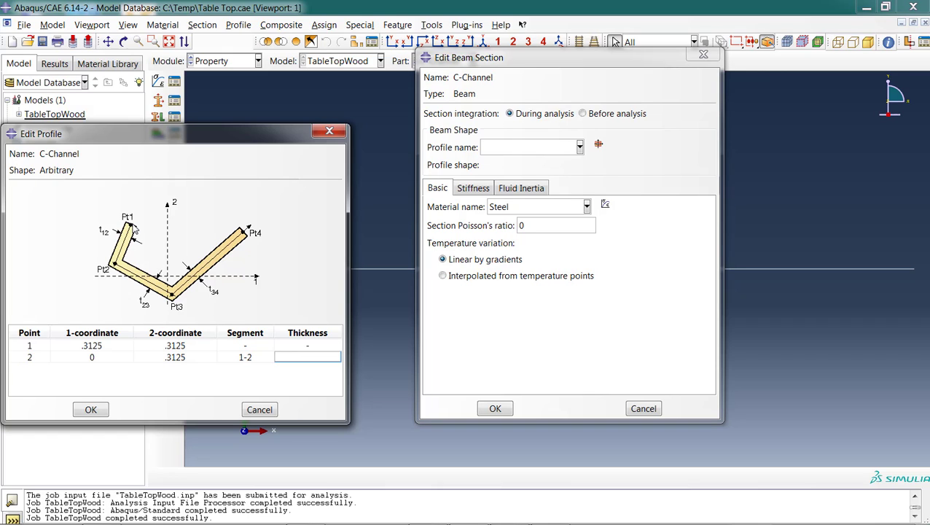
type(".125")
left_click_drag(276, 356, 292, 356)
key("Tab")
key("Tab")
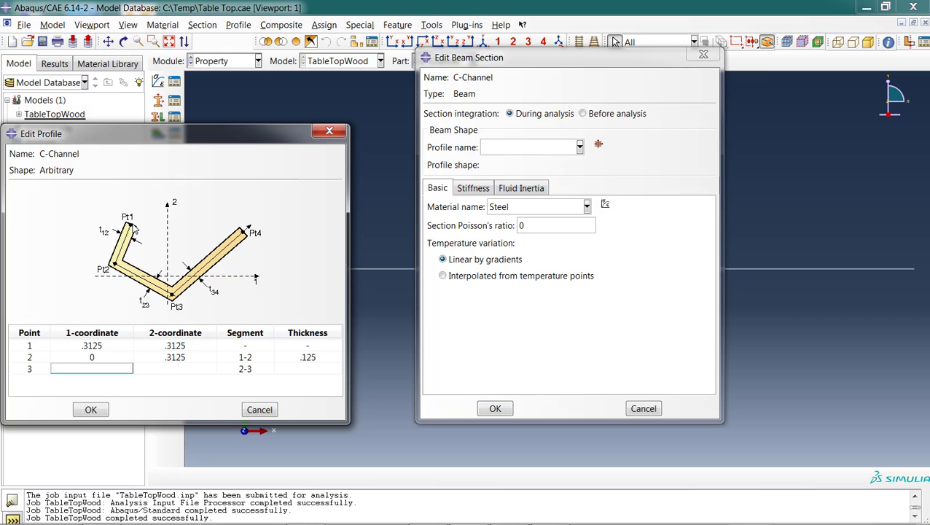
Set point 3 of the profile to 1-coordinate 0 and 2-coordinate -.3125, with thickness .125 for segment 2-3.
type("0")
key("Tab")
type("-.3125")
key("Tab")
type(".125")
key("Tab")
key("Tab")
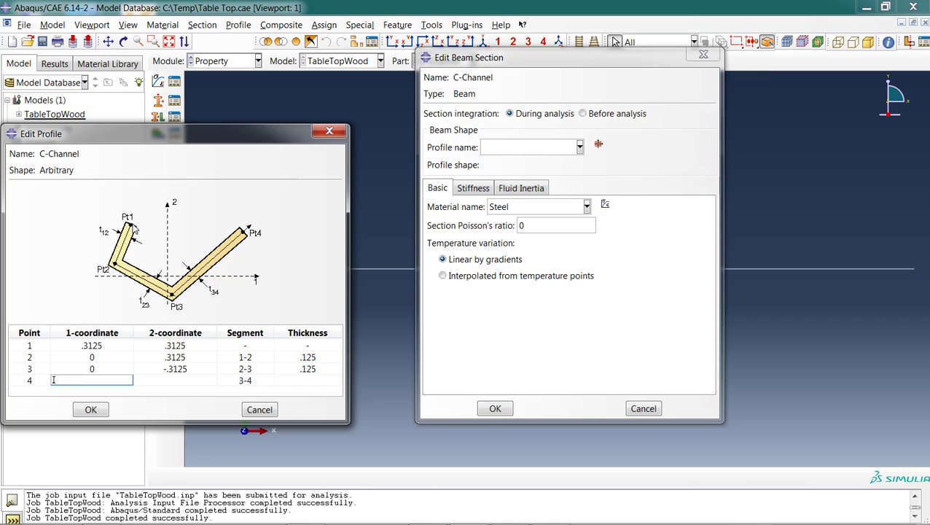
Add point 4 at .3125, -.3125 with segment 3-4 thickness .125, and accept the profile and the beam section.
type(".3125")
key("Tab")
type("-.3125")
key("Tab")
key("Tab")
type(".125")
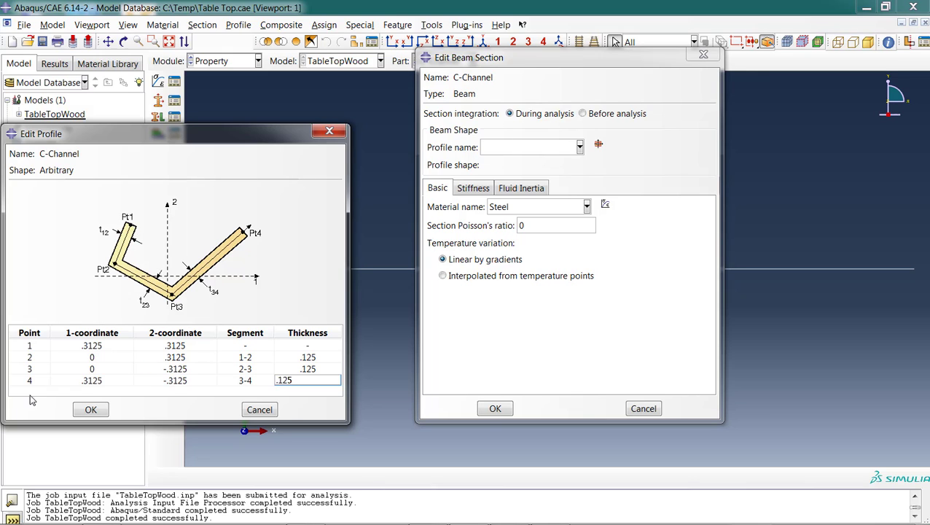
left_click(91, 409)
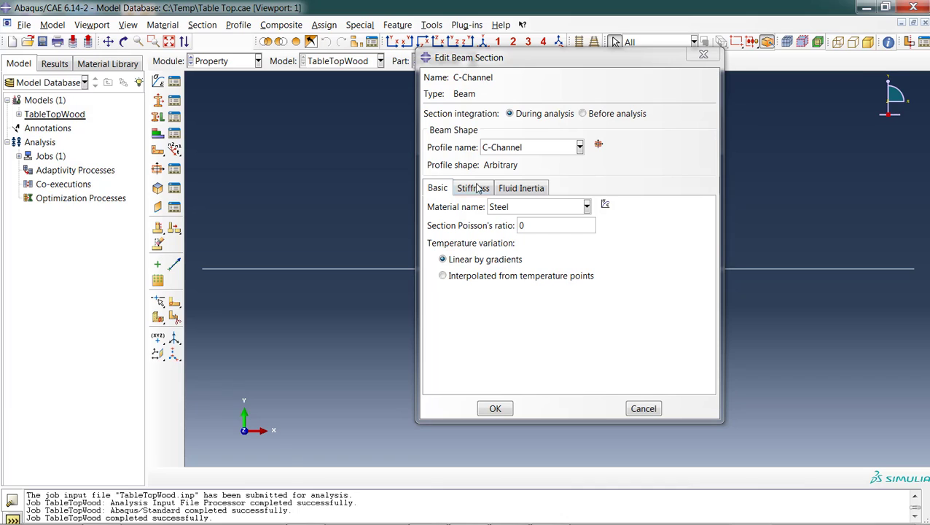
left_click(493, 407)
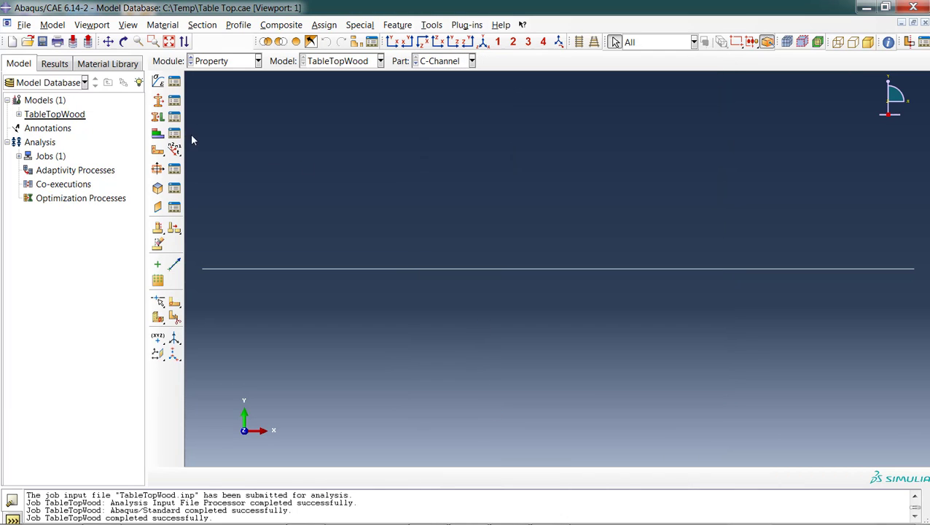
Assign the C-Channel beam section to the entire wire of the C-Channel part.
left_click(157, 117)
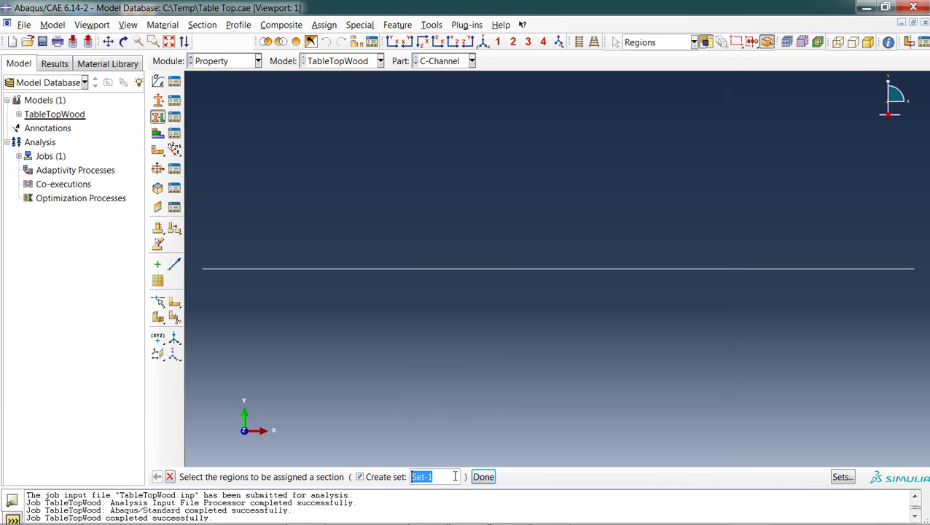
left_click_drag(470, 236, 516, 295)
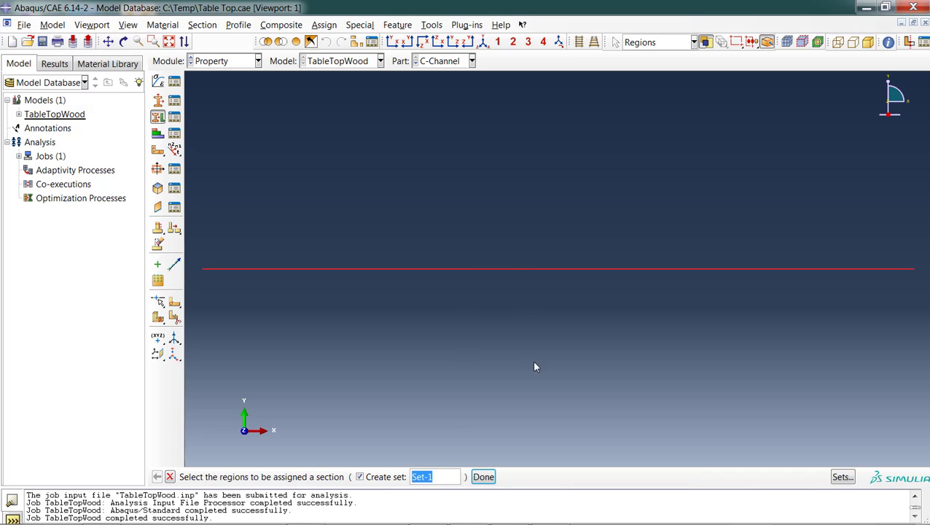
left_click(483, 476)
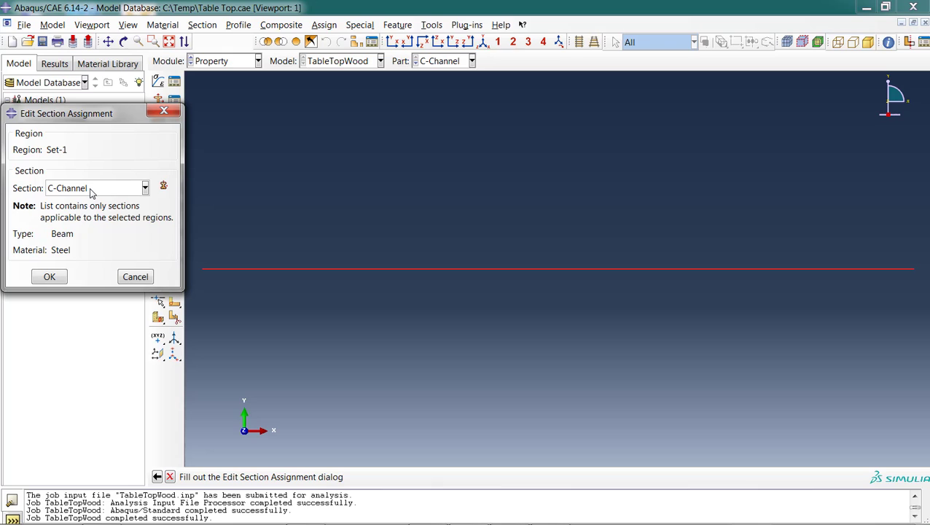
left_click(49, 277)
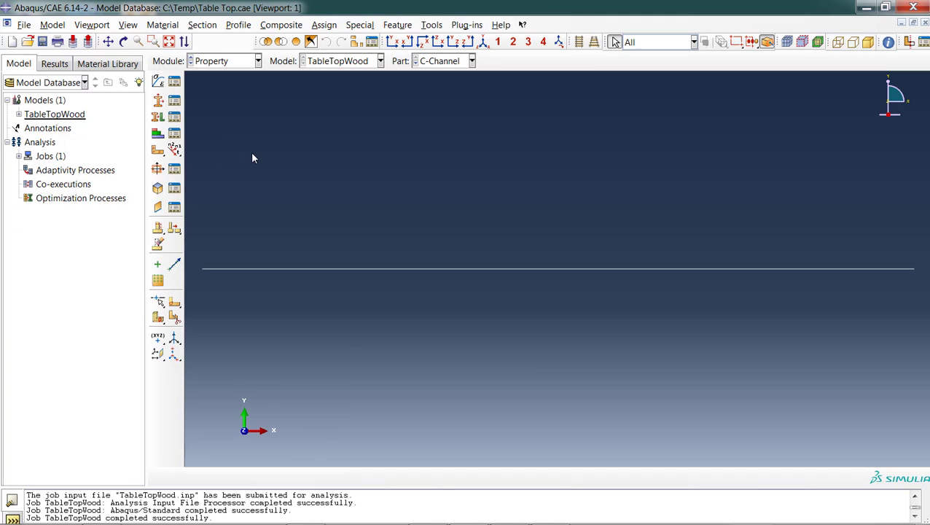
Select the whole channel wire for a beam section orientation and check the C-Channel profile's point definitions.
left_click(174, 150)
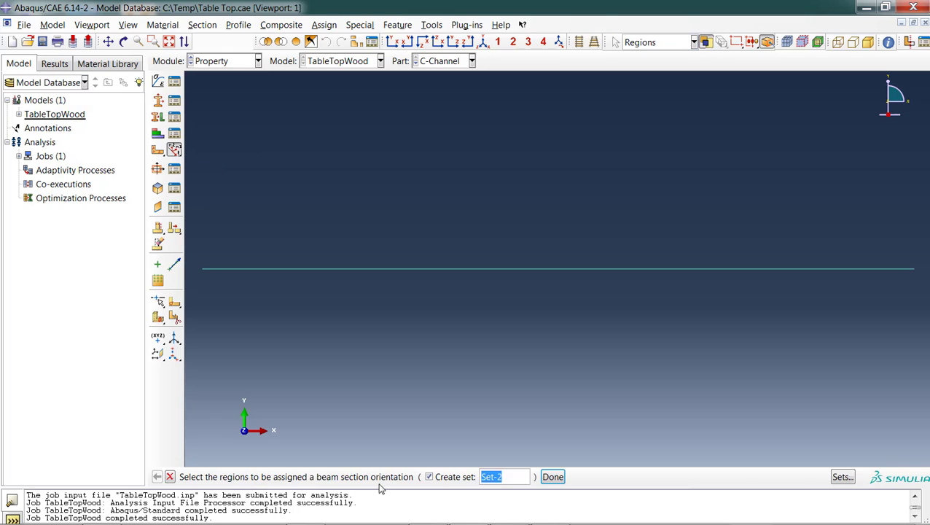
left_click_drag(429, 201, 525, 332)
left_click(553, 477)
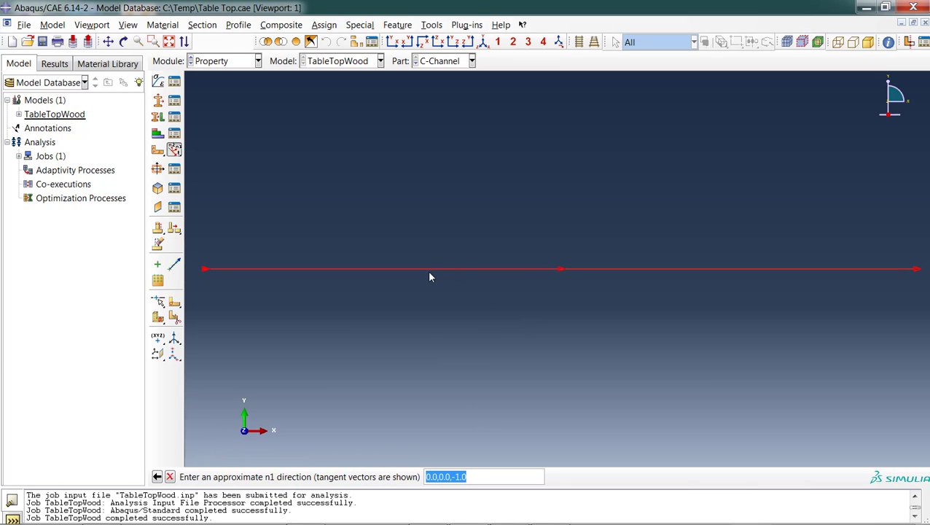
left_click(159, 169)
left_click(444, 316)
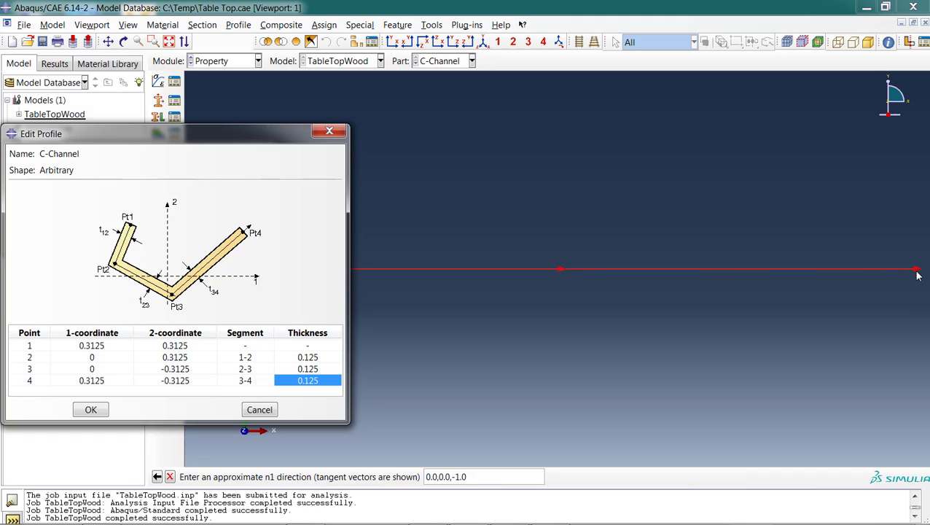
left_click(259, 409)
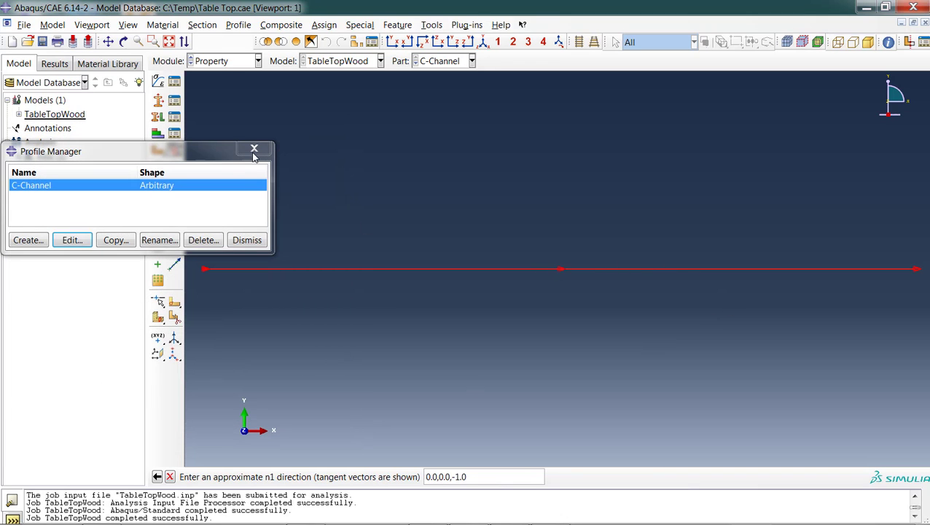
left_click(255, 150)
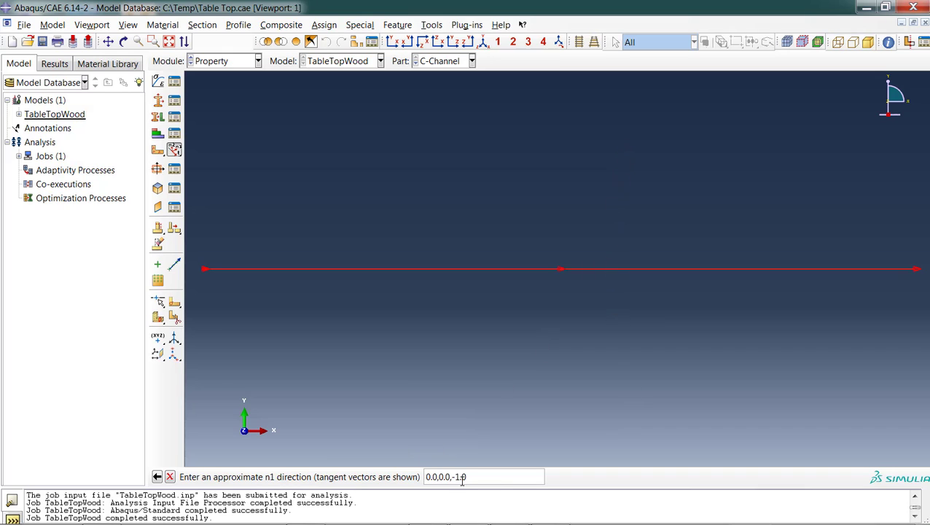
Set the beam section's n1 direction along the positive Y axis and confirm the orientation assignment.
left_click(493, 470)
key("BackSpace")
key("BackSpace")
key("BackSpace")
key("BackSpace")
type("0.0")
key("Left")
key("Left")
key("Left")
key("Left")
key("Delete")
type("1")
key("Return")
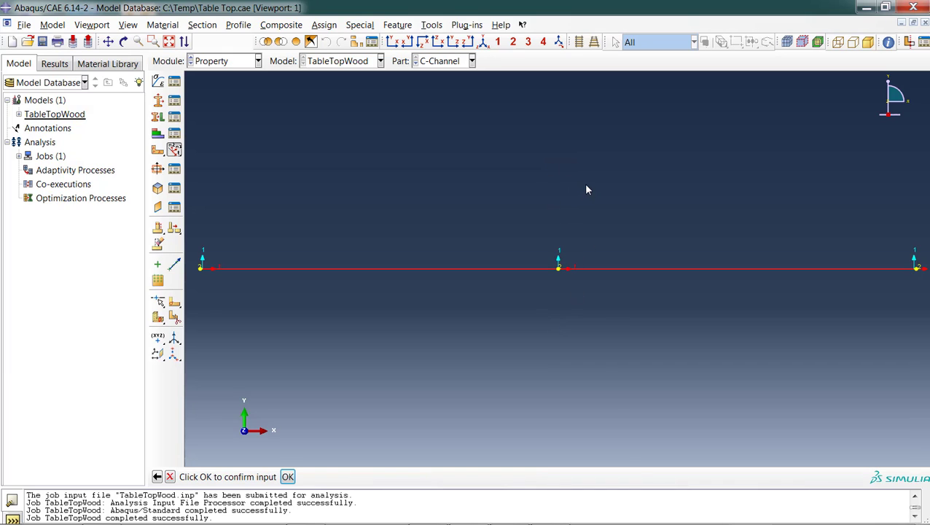
left_click(288, 477)
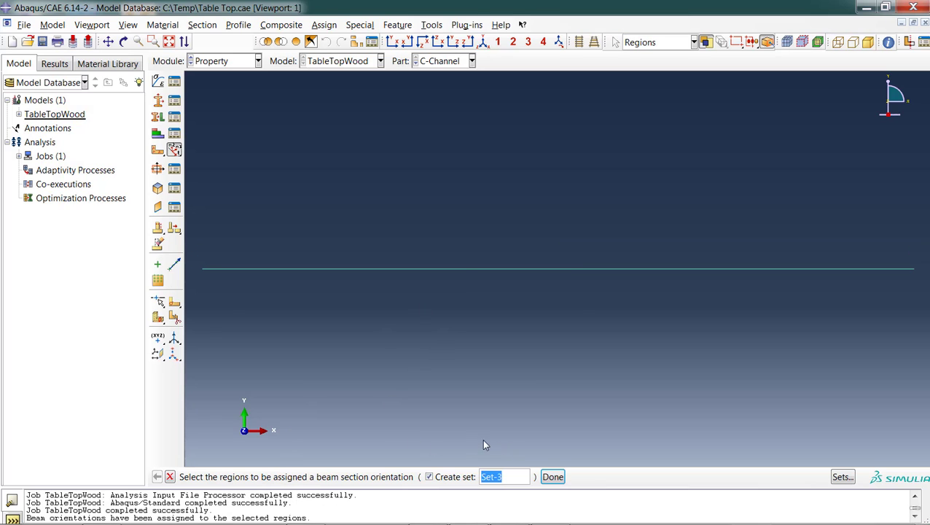
left_click(170, 477)
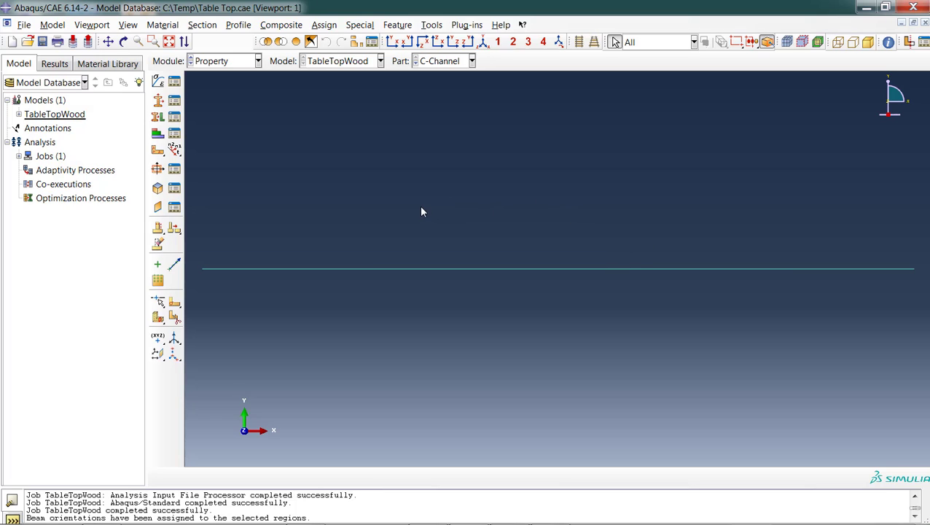
Turn on rendering of beam profiles in the part display options.
left_click(98, 25)
mouse_move(128, 28)
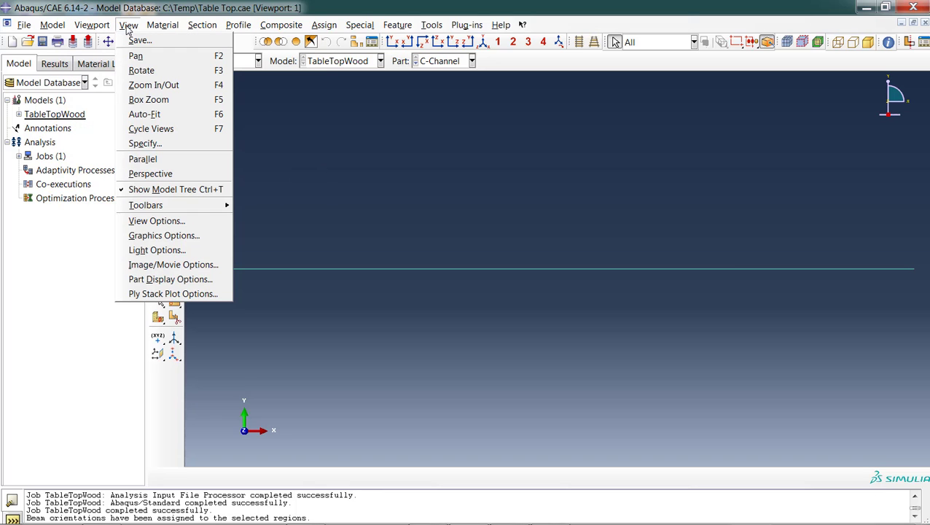
left_click(181, 281)
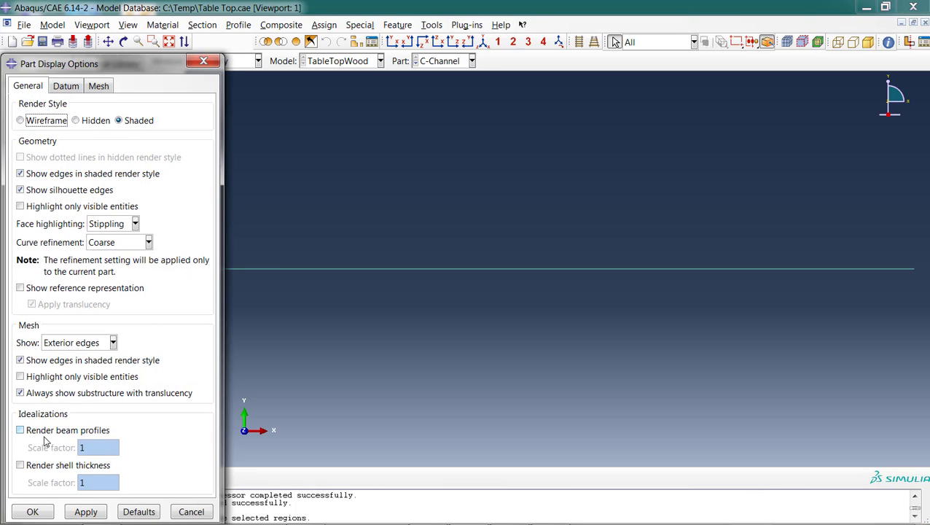
left_click(44, 433)
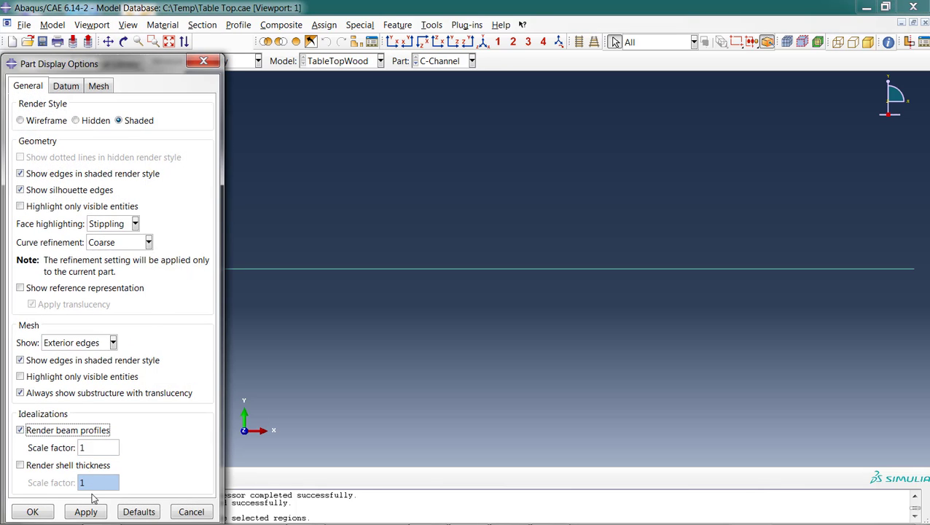
left_click(36, 511)
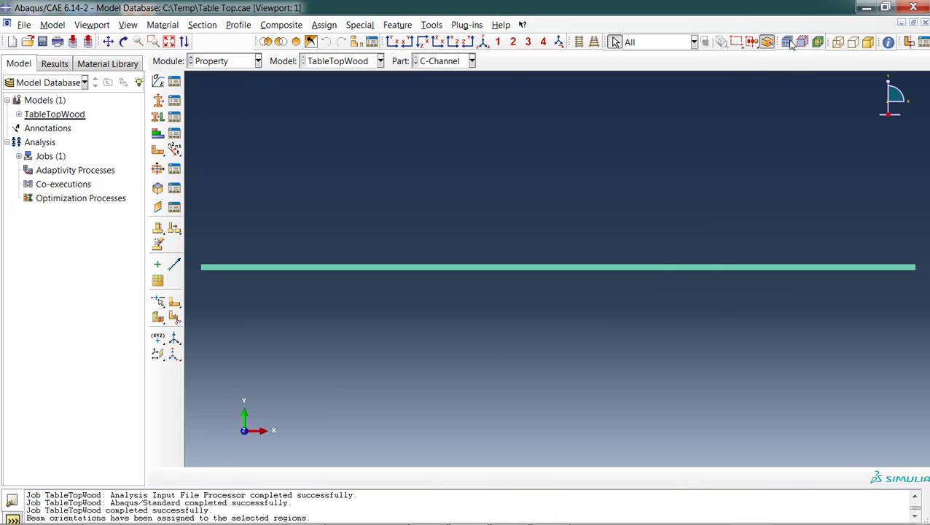
Inspect the rendered channel's cross-section in the YZ plane with parallel projection.
left_click(438, 42)
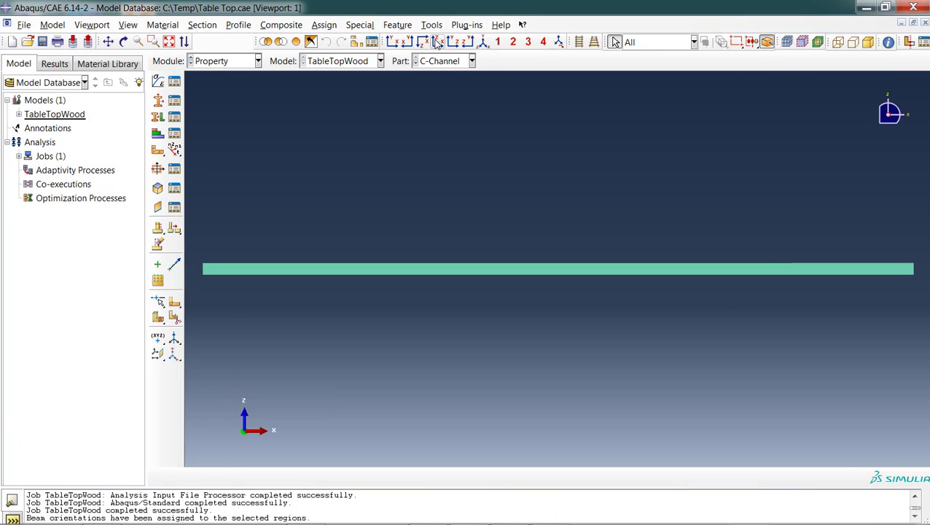
left_click(454, 43)
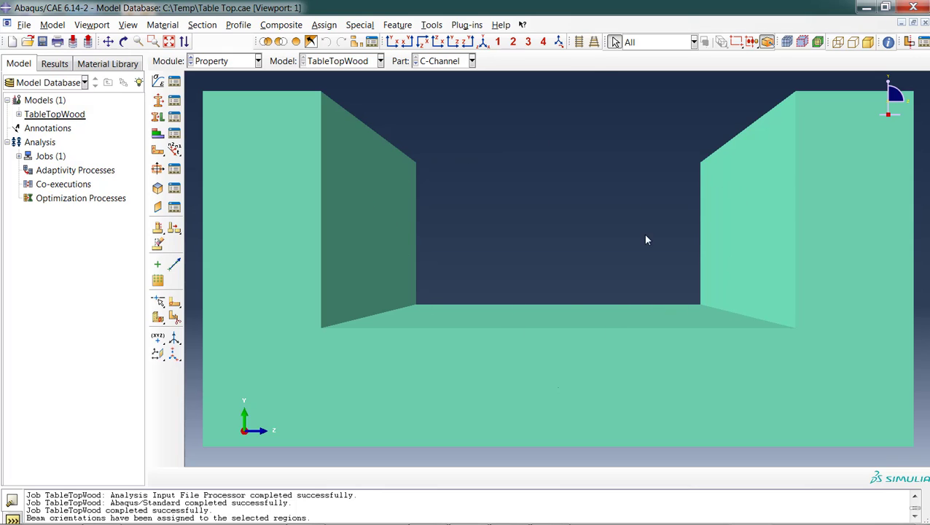
left_click(576, 44)
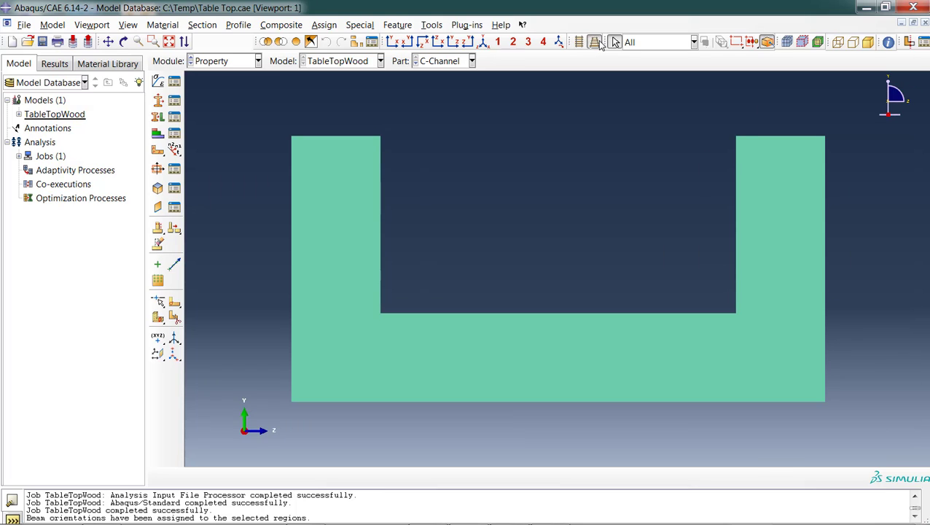
left_click(595, 43)
left_click(577, 42)
Add a dependent instance of the C-Channel part to the assembly in the Assembly module.
left_click(256, 62)
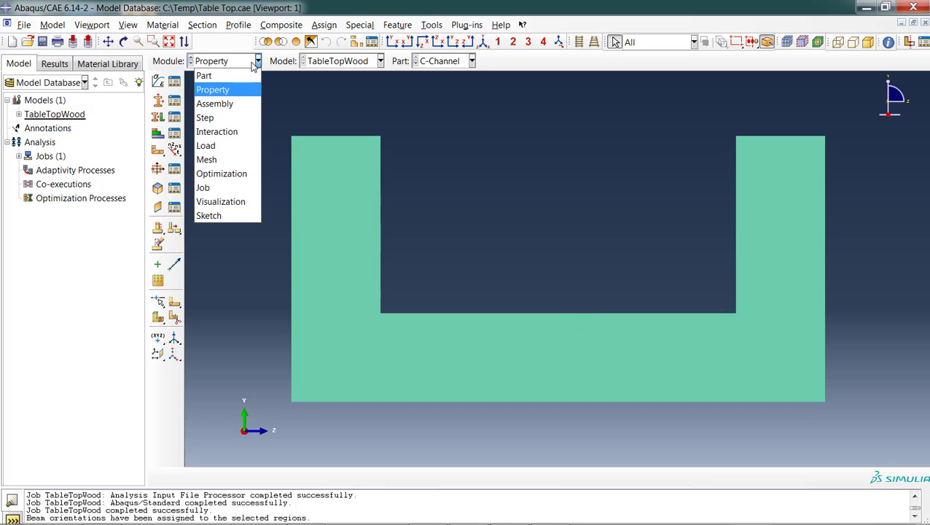
left_click(233, 107)
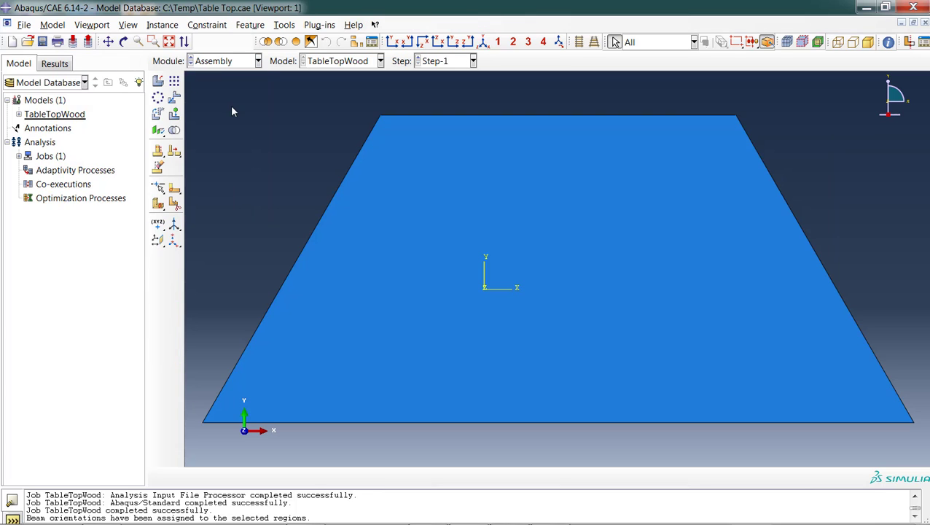
left_click(157, 81)
left_click(152, 280)
left_click(124, 185)
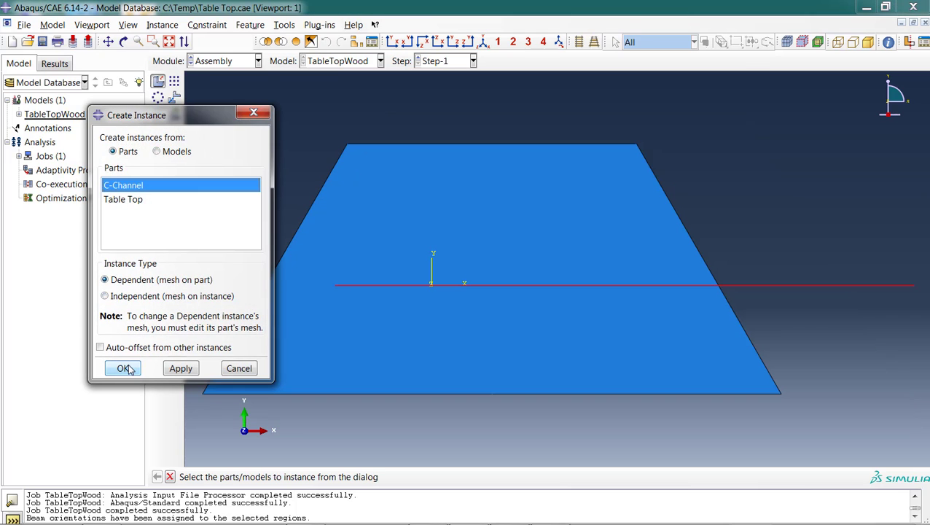
left_click(123, 368)
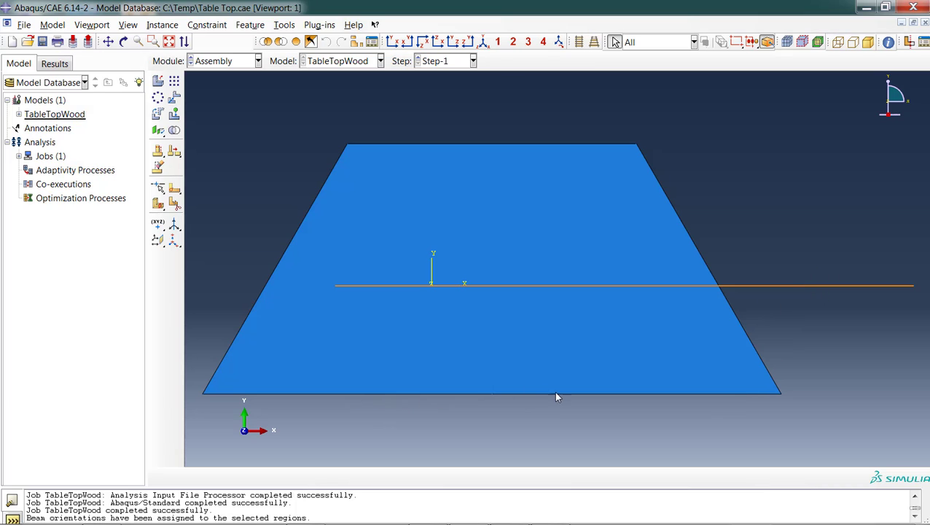
Start a Tie constraint named Channel_Attmt in the Interaction module.
left_click(223, 60)
left_click(216, 133)
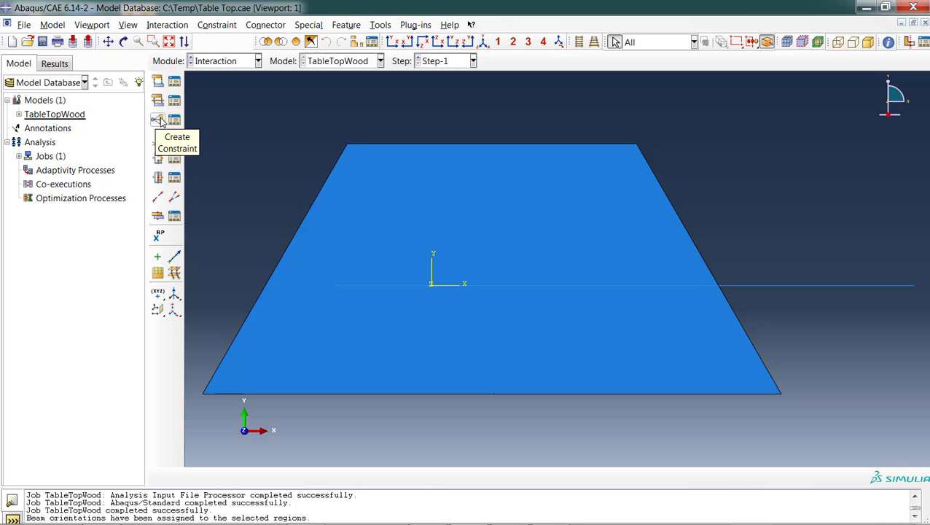
left_click(161, 121)
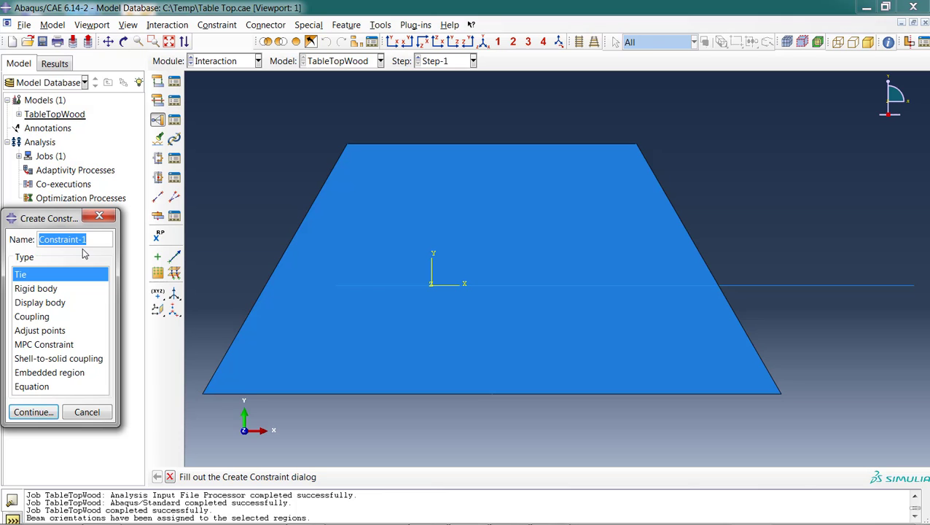
type("Channel_Attmt")
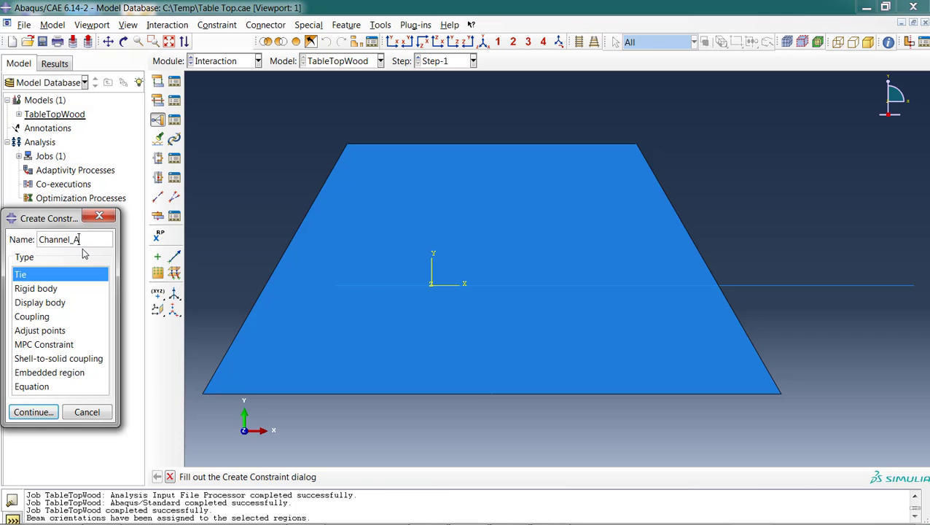
left_click(43, 412)
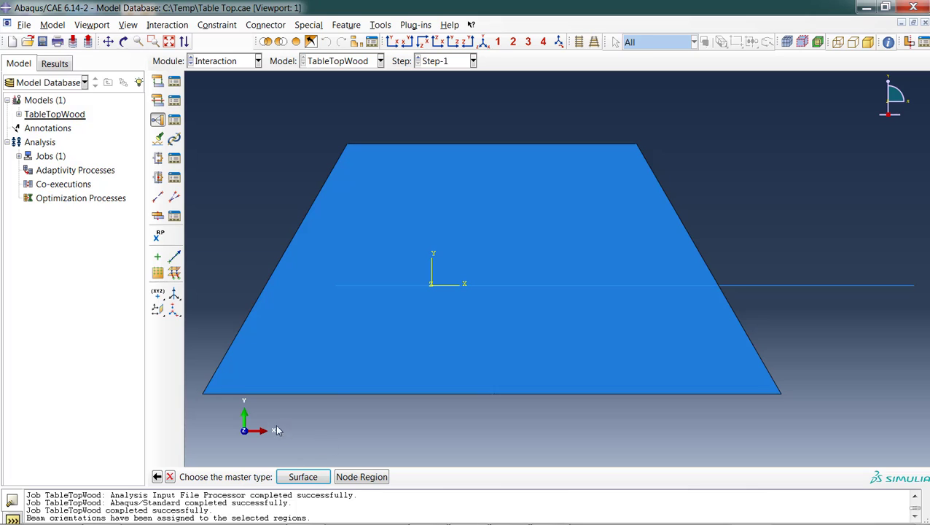
Define the tie's master as a node region using both segments of the table top's long lower edge.
left_click(369, 478)
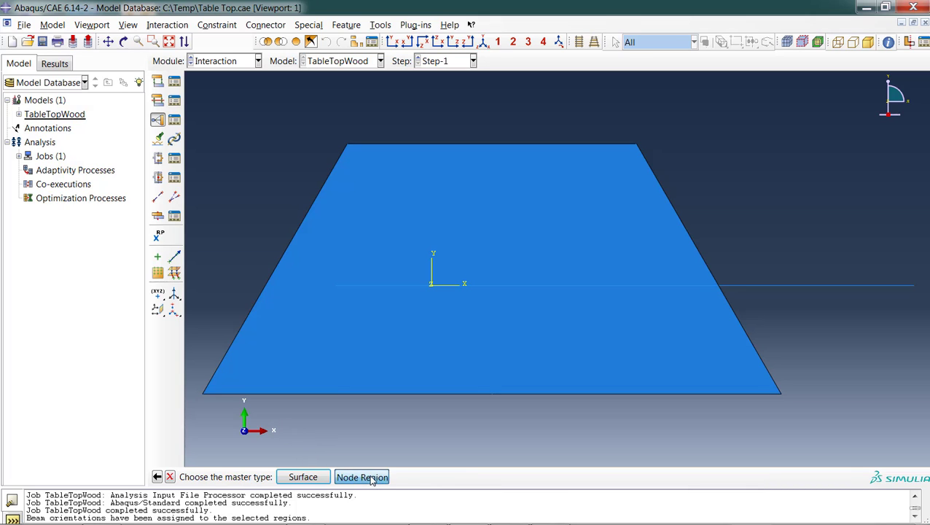
left_click(385, 396)
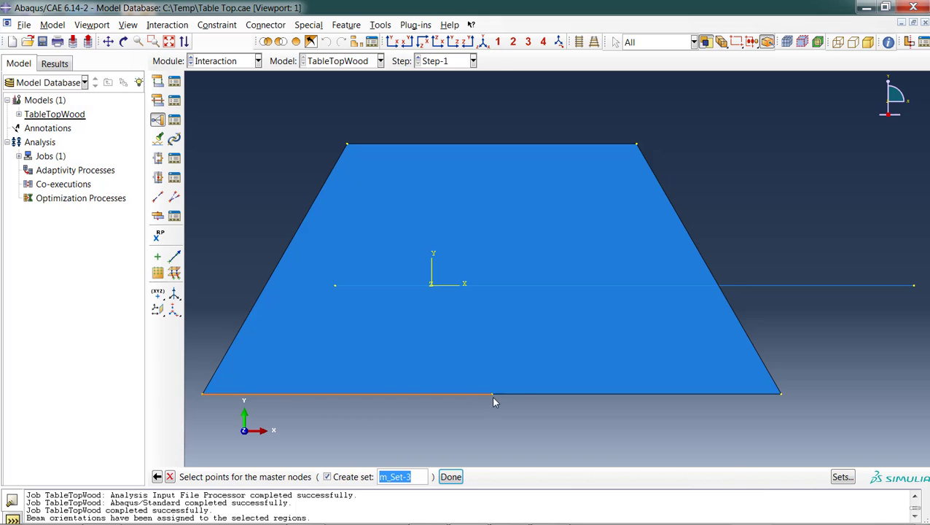
left_click(542, 396)
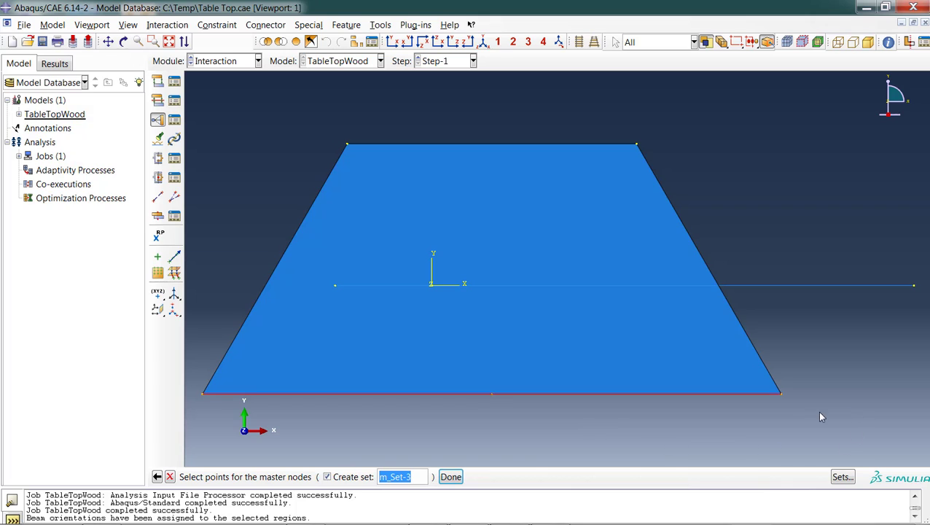
left_click(451, 477)
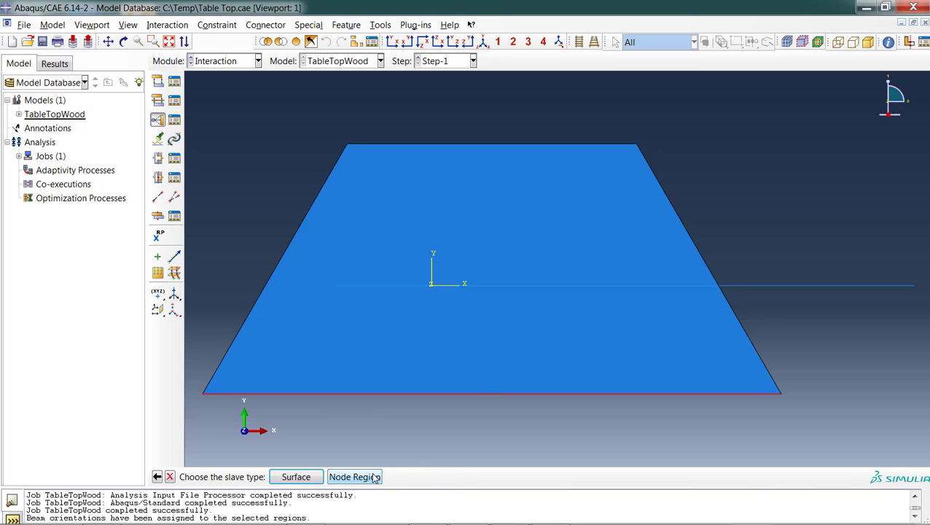
Use the C-channel wire as the slave node region and create the tie without adjusting the slave surface's initial position.
left_click(373, 476)
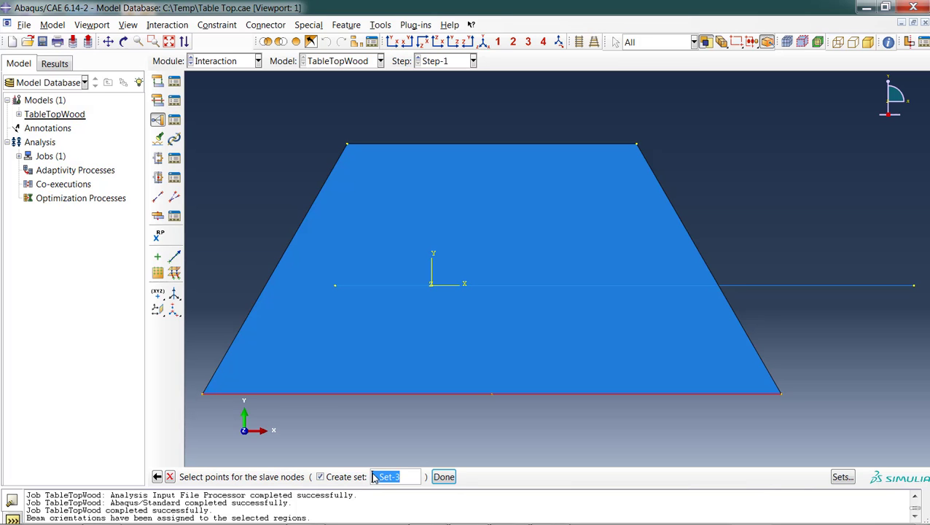
left_click(834, 285)
left_click(445, 479)
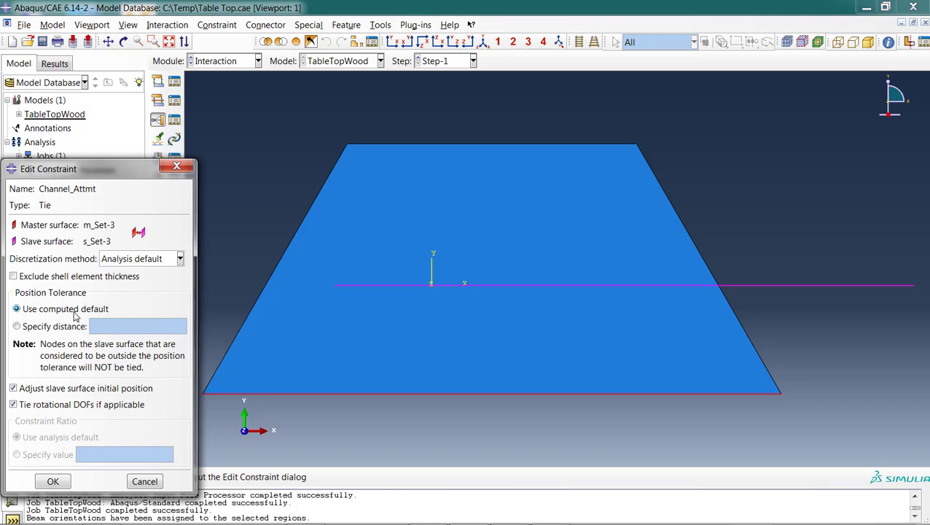
left_click(20, 391)
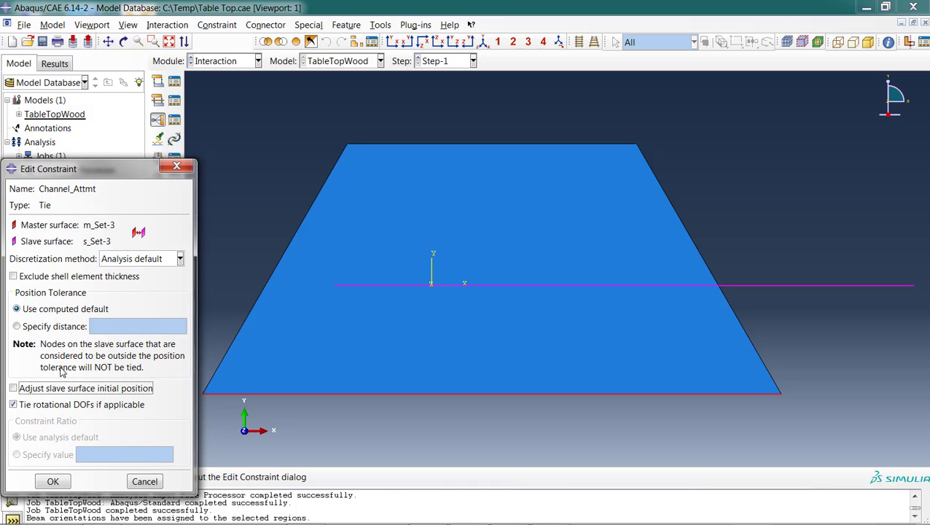
left_click(52, 481)
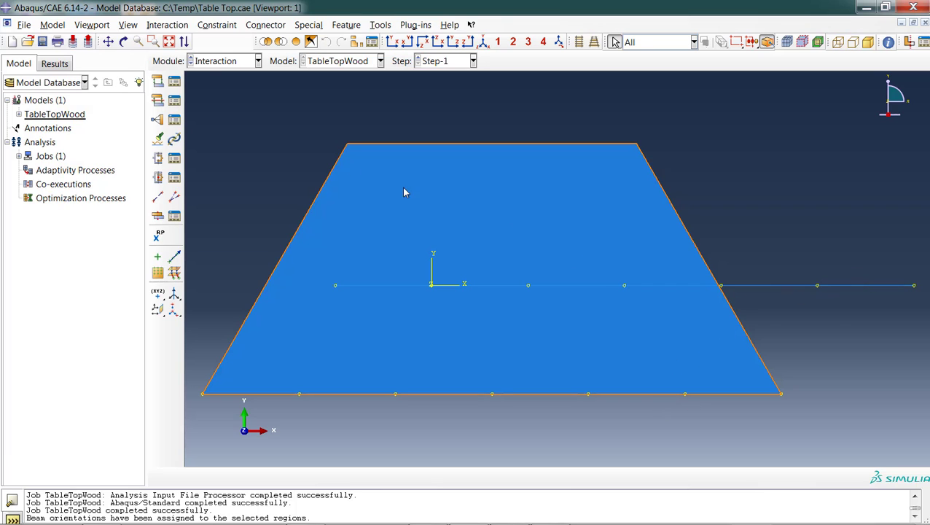
Translate the C-channel instance from 0.0,0.0,0.0 to 0.0,-5.0,0.0 in the Assembly module.
left_click(222, 62)
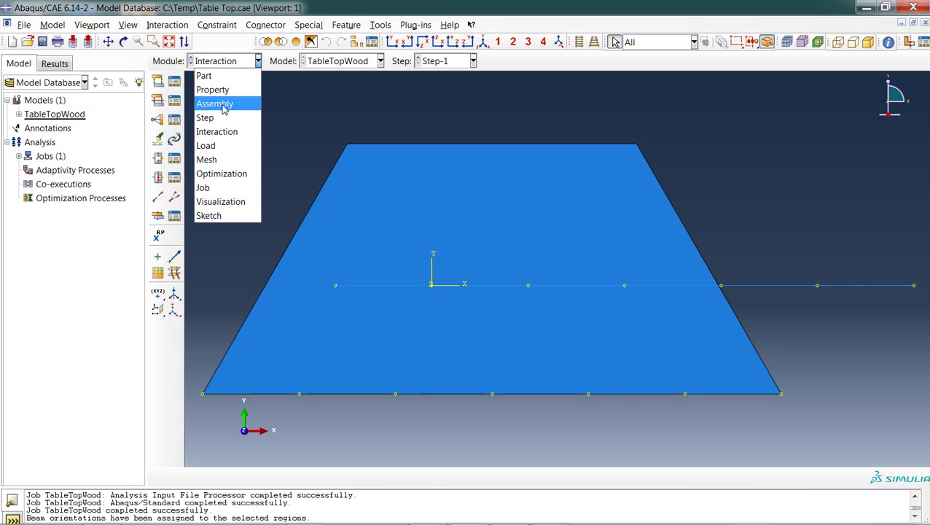
left_click(221, 102)
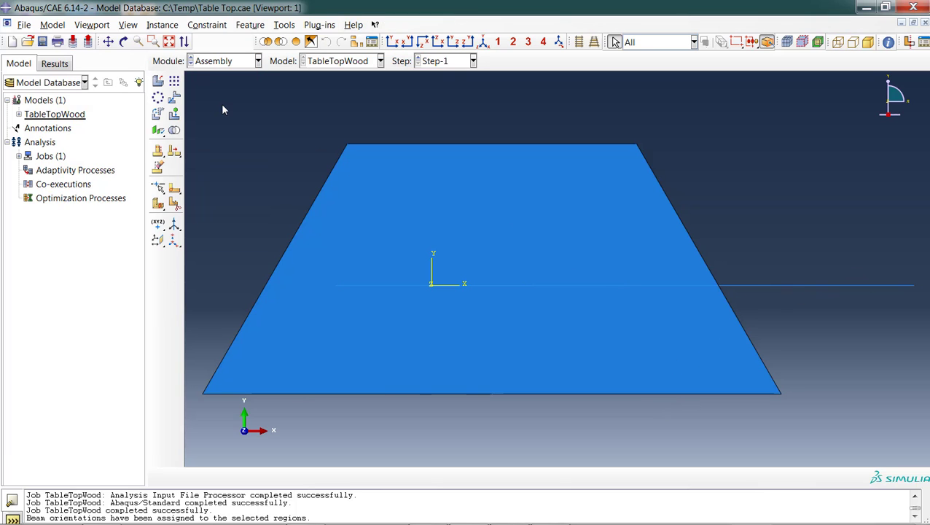
left_click(175, 102)
left_click_drag(793, 213, 838, 351)
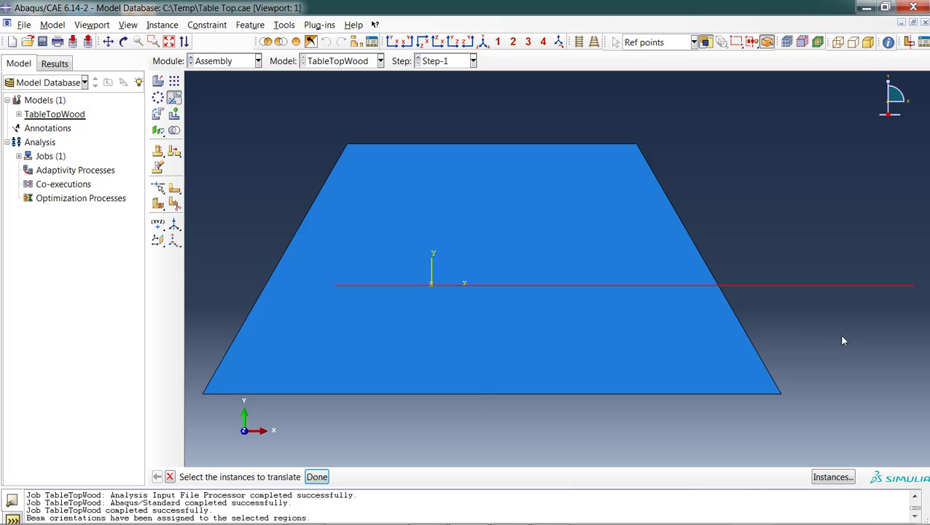
left_click(313, 477)
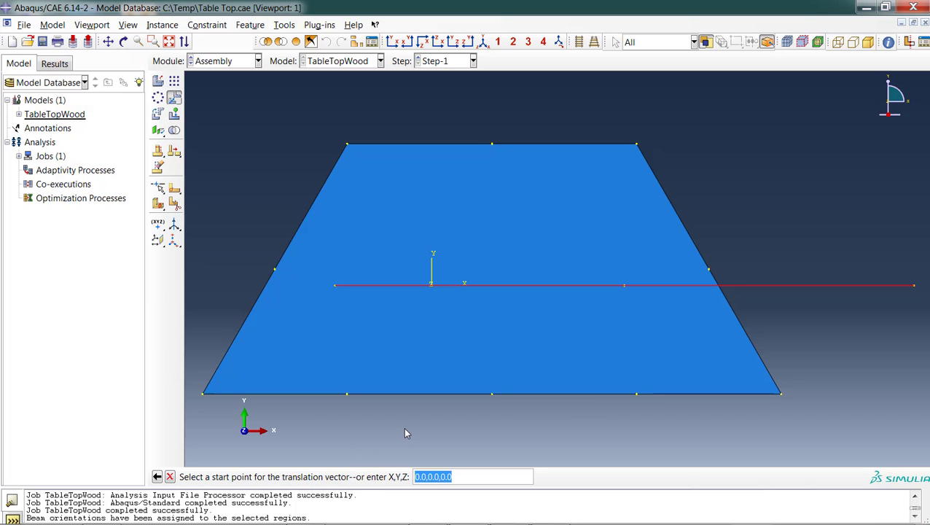
key("Return")
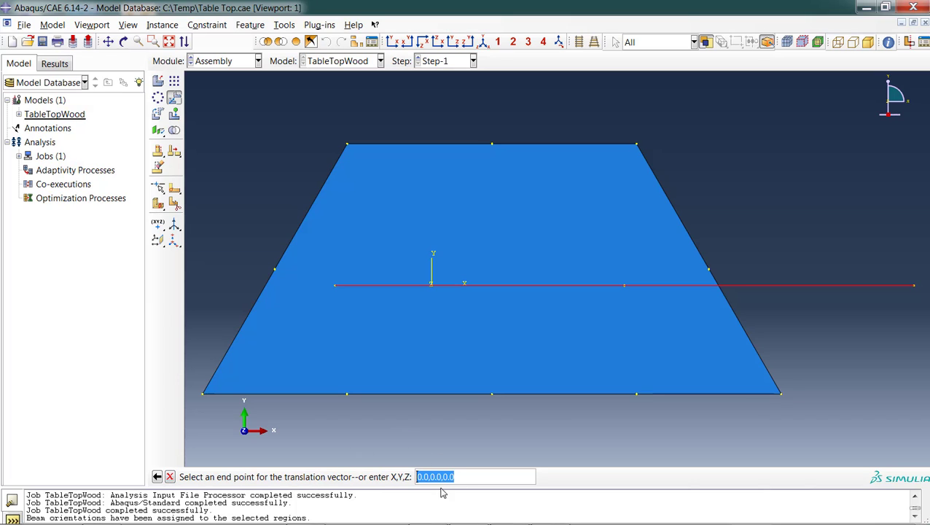
left_click(459, 471)
key("Left")
key("Left")
key("Left")
key("Left")
key("Left")
key("Left")
key("Left")
key("Delete")
key("Delete")
key("Delete")
type("-5.0")
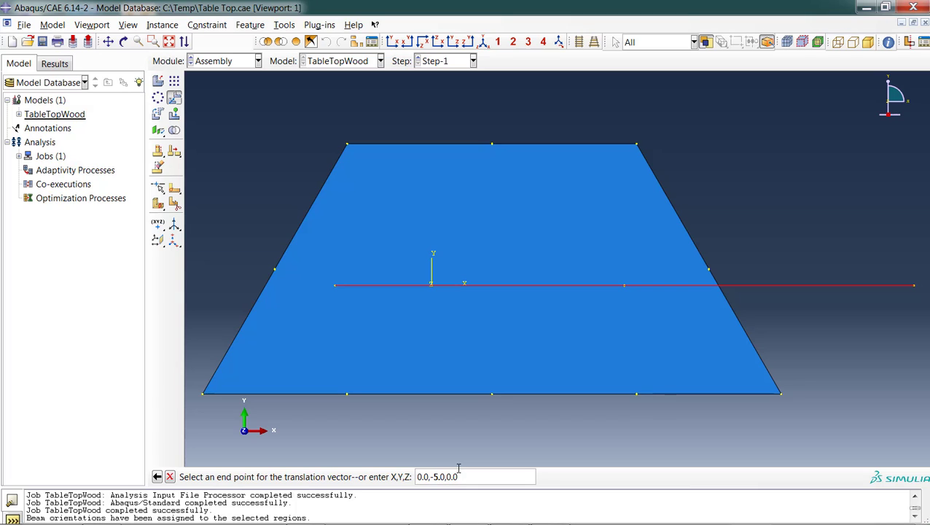
key("Return")
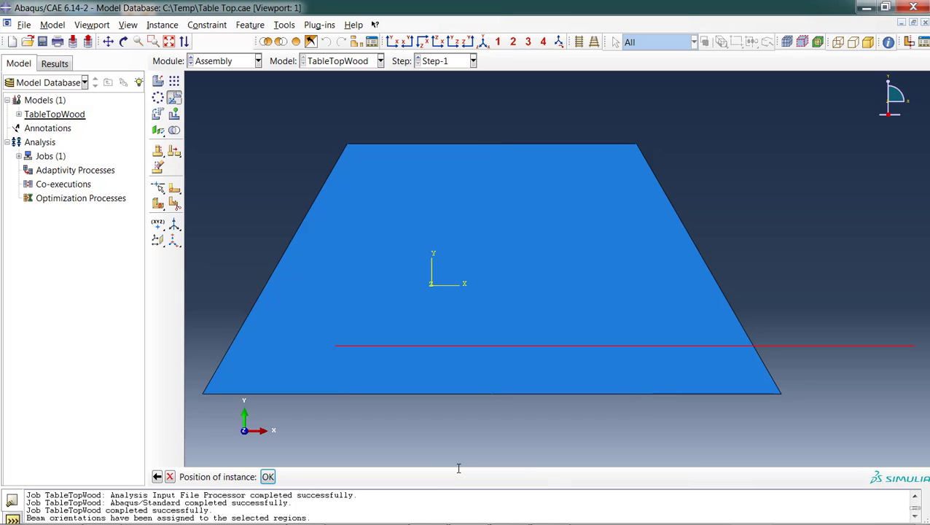
left_click(268, 478)
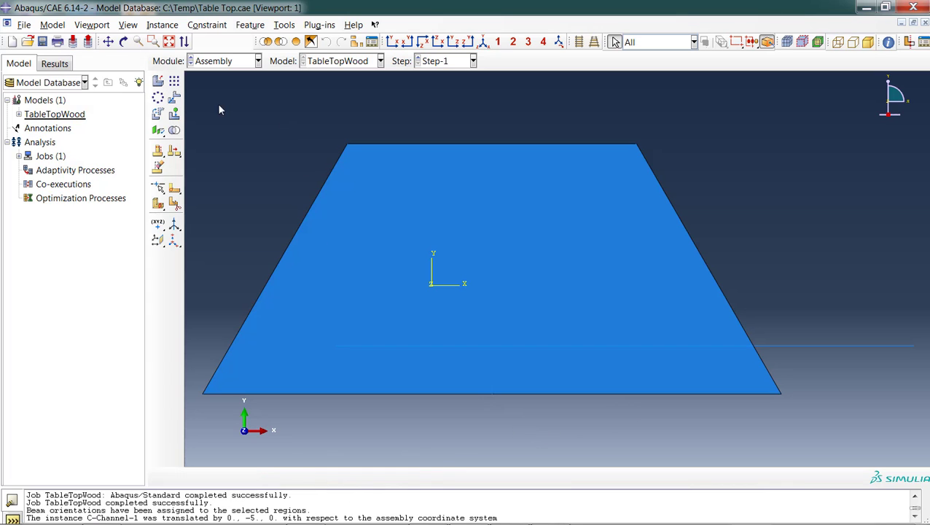
Translate the C-channel instance so its left end point coincides with the table top's lower-left corner.
left_click(174, 98)
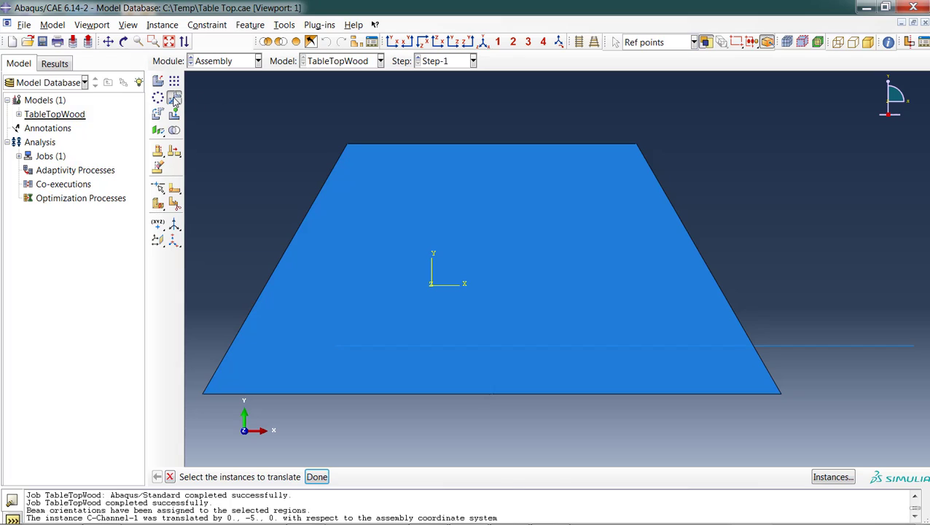
left_click_drag(821, 279, 829, 381)
left_click(317, 476)
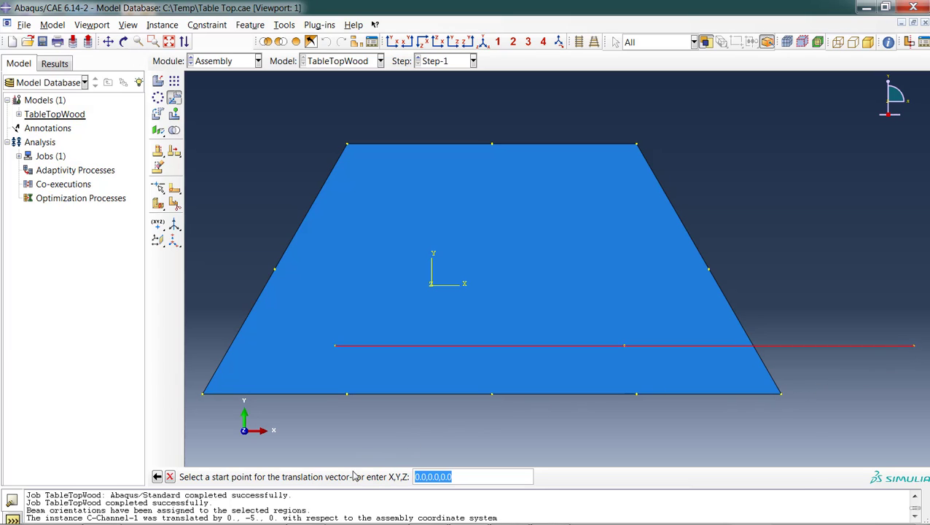
left_click(334, 347)
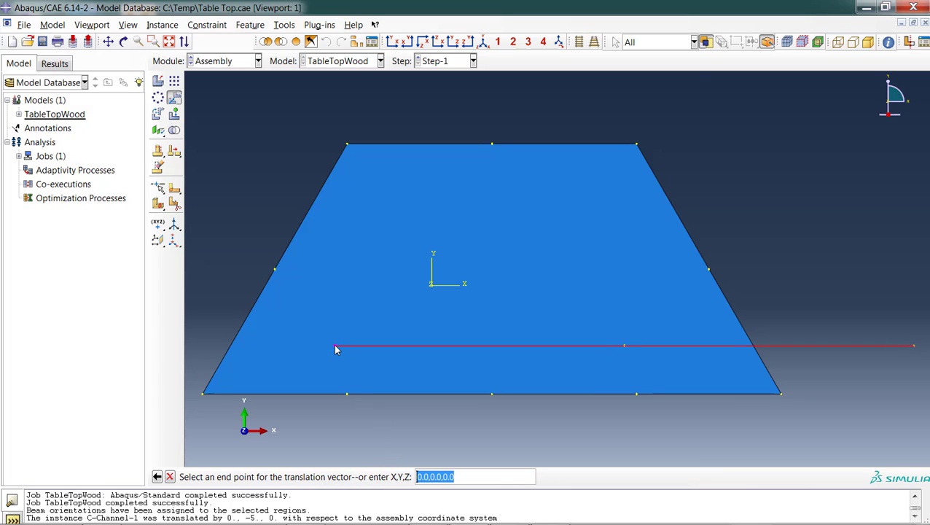
left_click(204, 394)
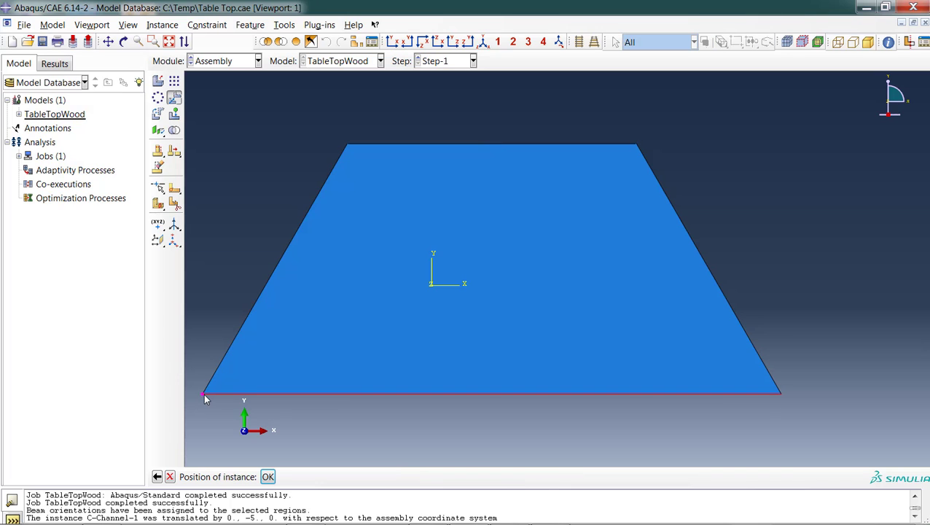
left_click(267, 475)
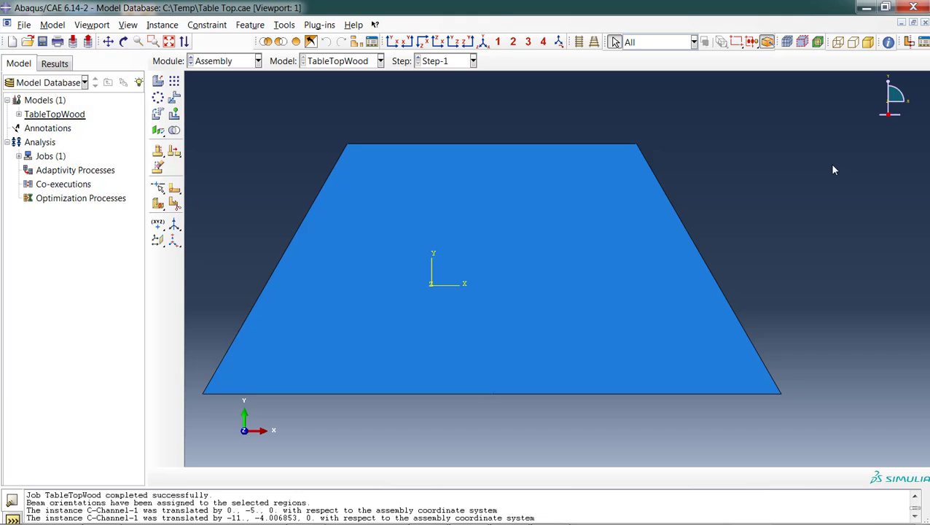
Turn on beam profile rendering for the assembly and inspect the channel along the table edge from the side.
left_click(128, 25)
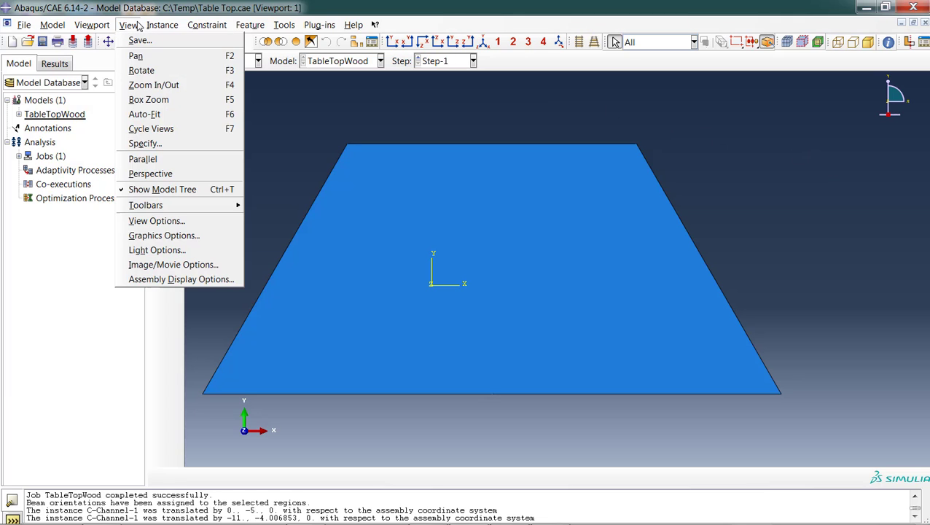
left_click(181, 280)
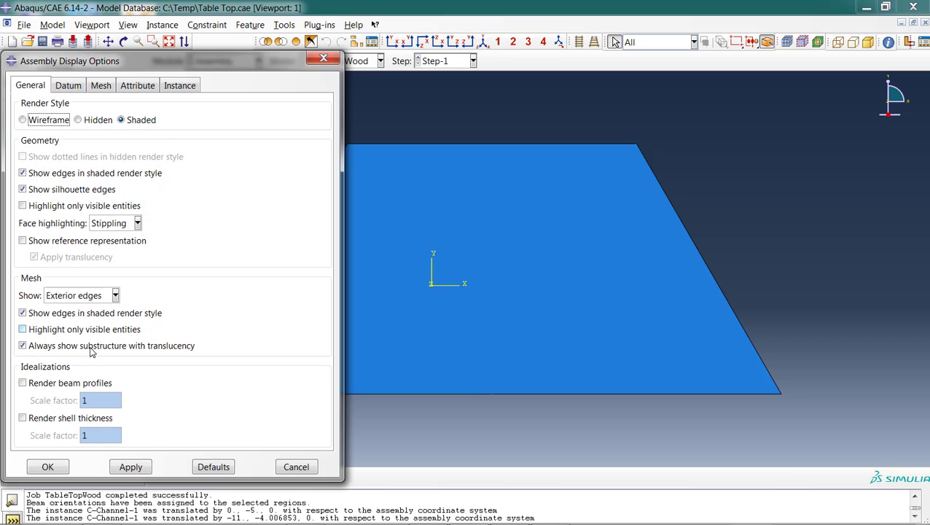
left_click(60, 386)
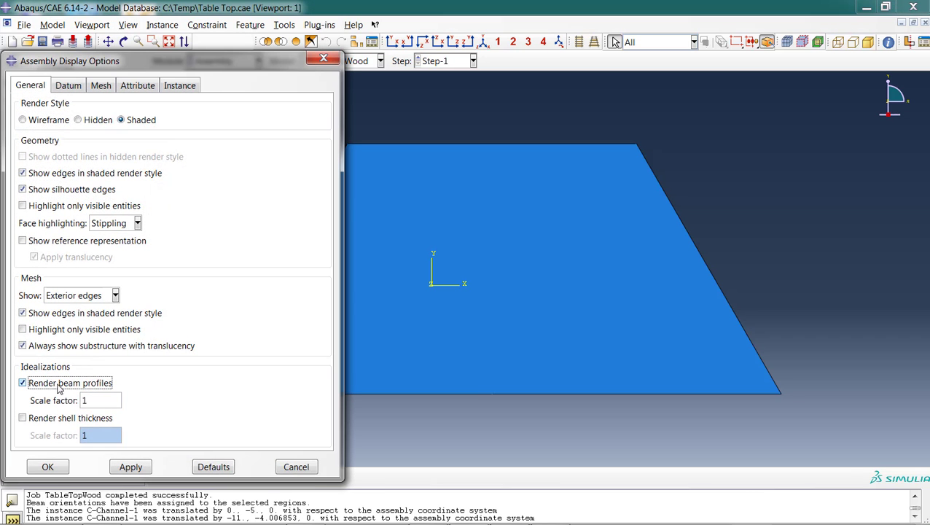
left_click(56, 469)
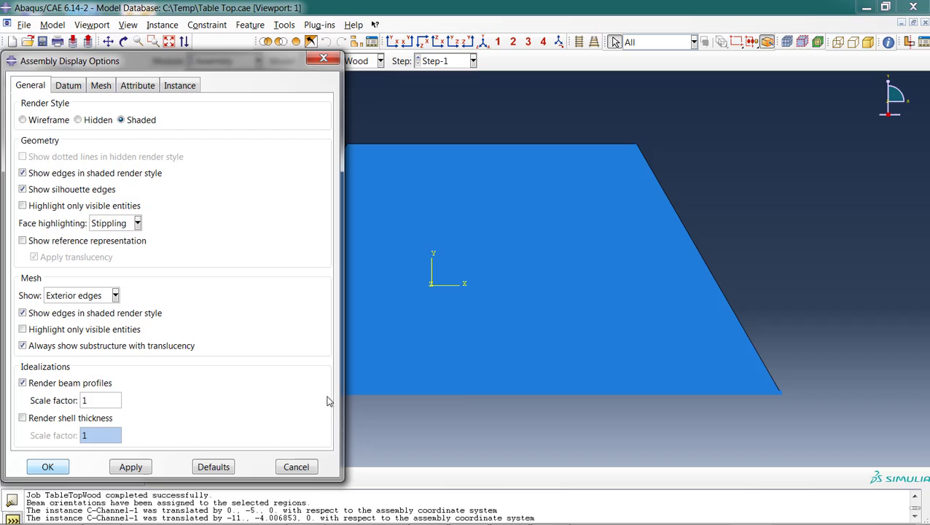
left_click(132, 466)
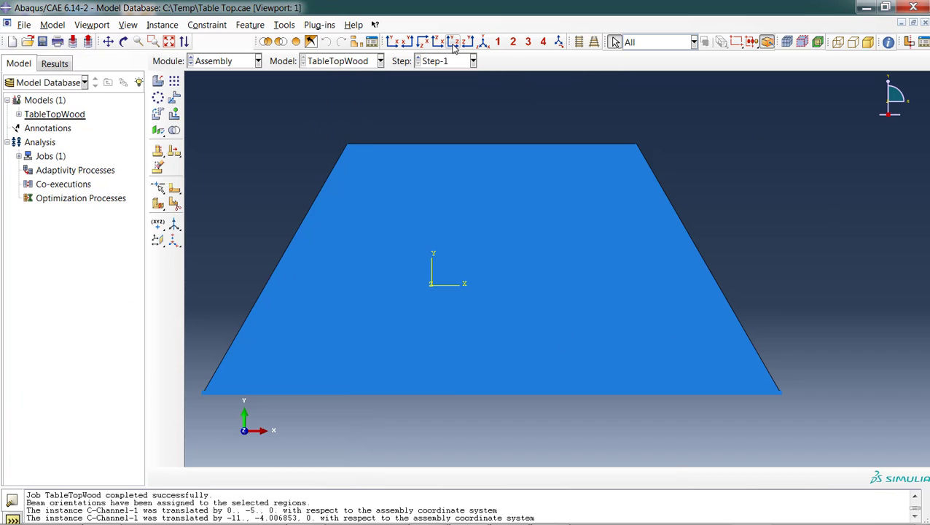
left_click(124, 41)
left_click_drag(485, 368, 448, 157)
left_click_drag(539, 339, 542, 285)
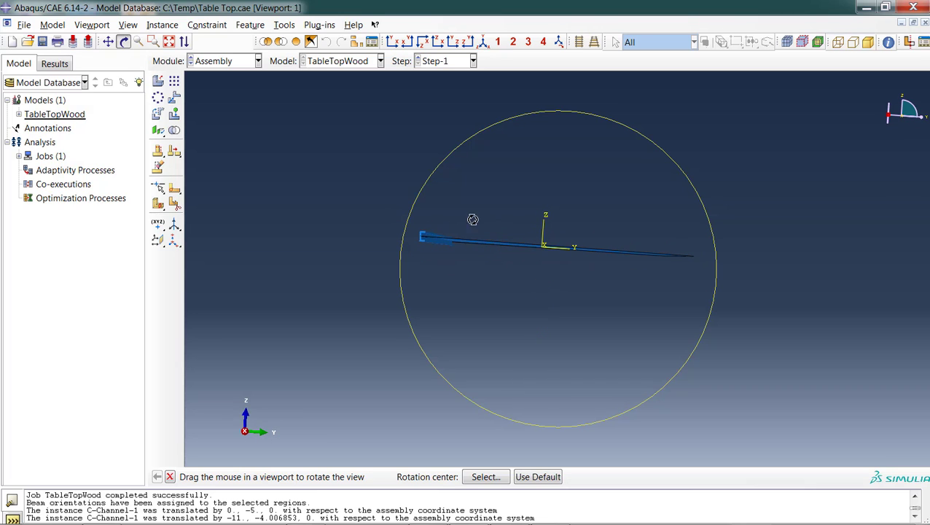
key("Escape")
Review the analysis steps in the Step module's Step Manager and close it.
left_click(222, 60)
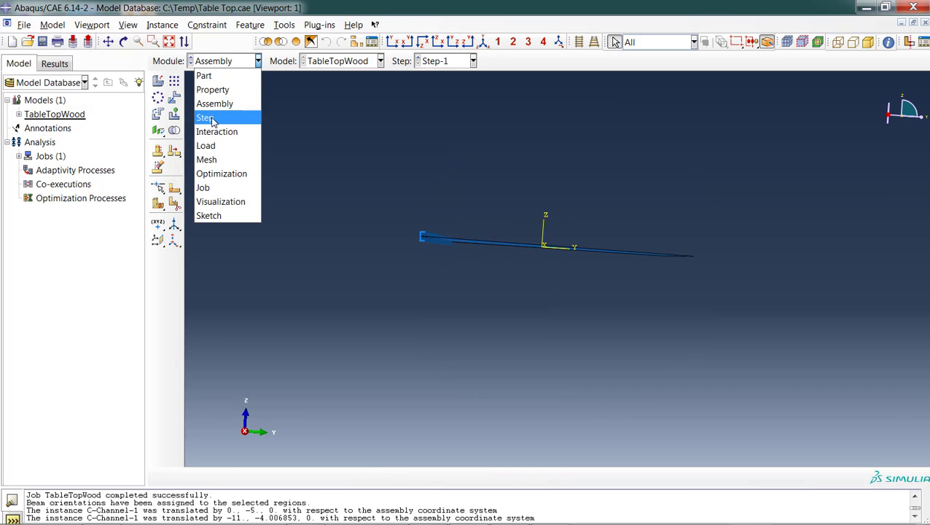
left_click(212, 117)
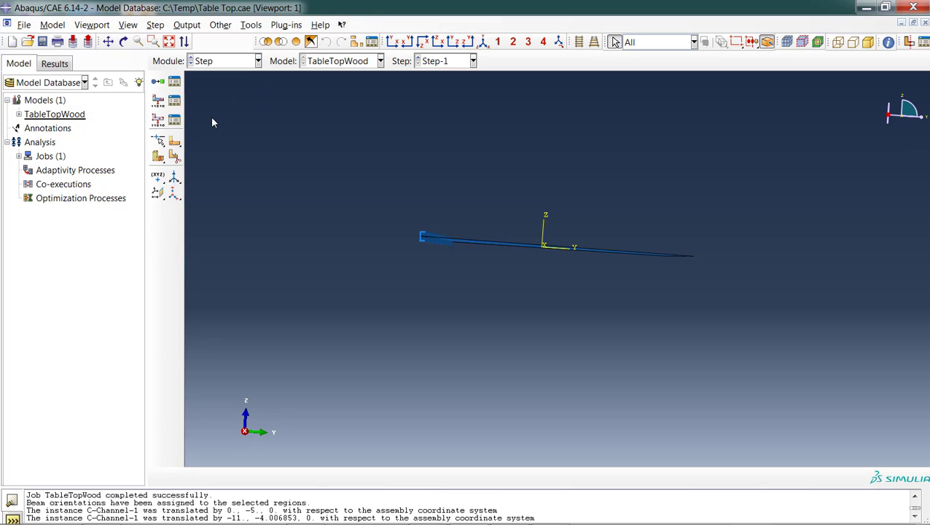
left_click(174, 81)
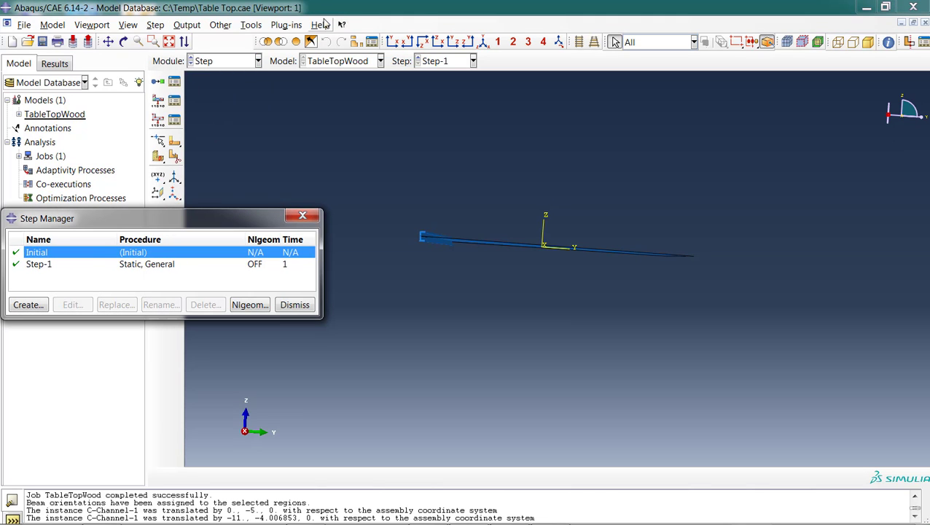
left_click(302, 216)
Switch to the Mesh module for the C-Channel part and open its global seed sizing.
left_click(226, 61)
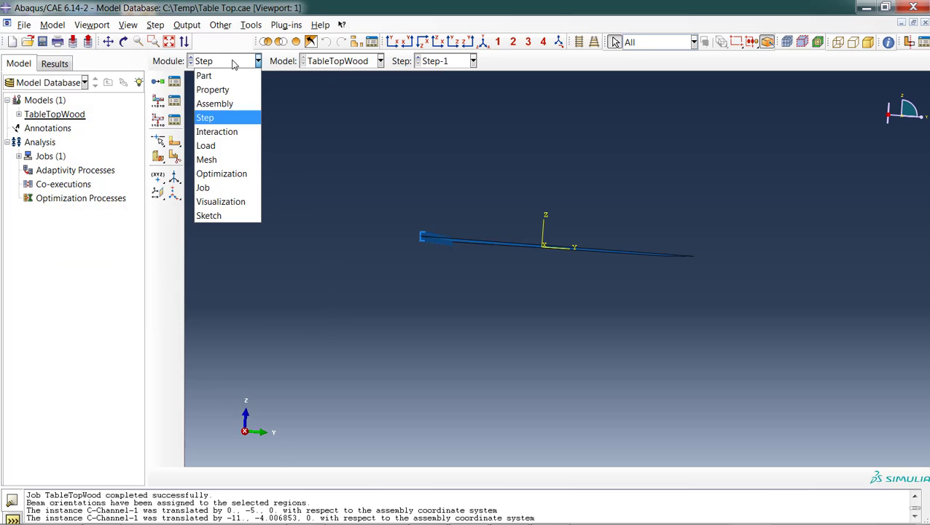
left_click(227, 158)
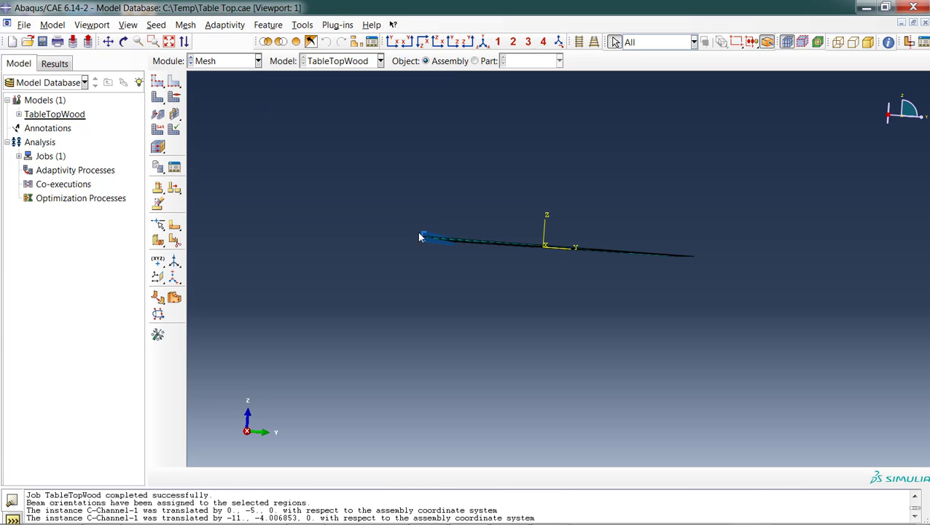
left_click(476, 62)
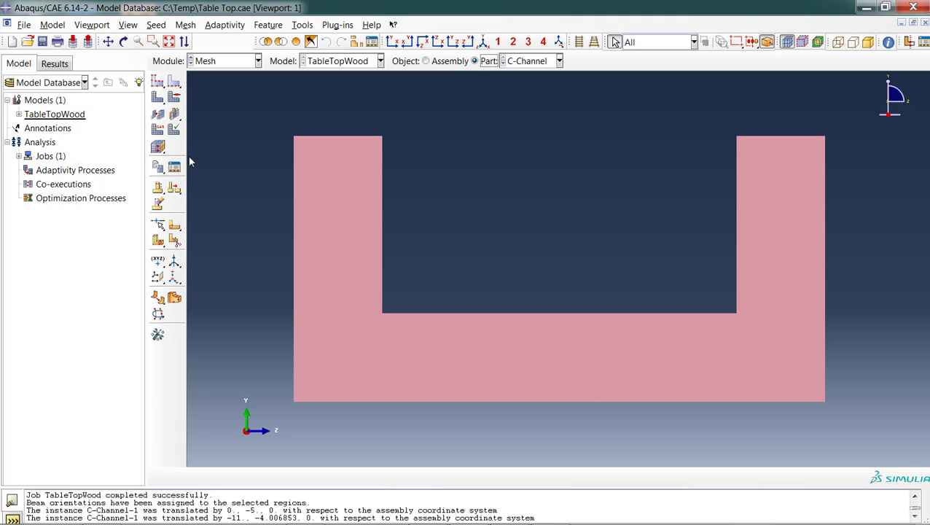
left_click(158, 83)
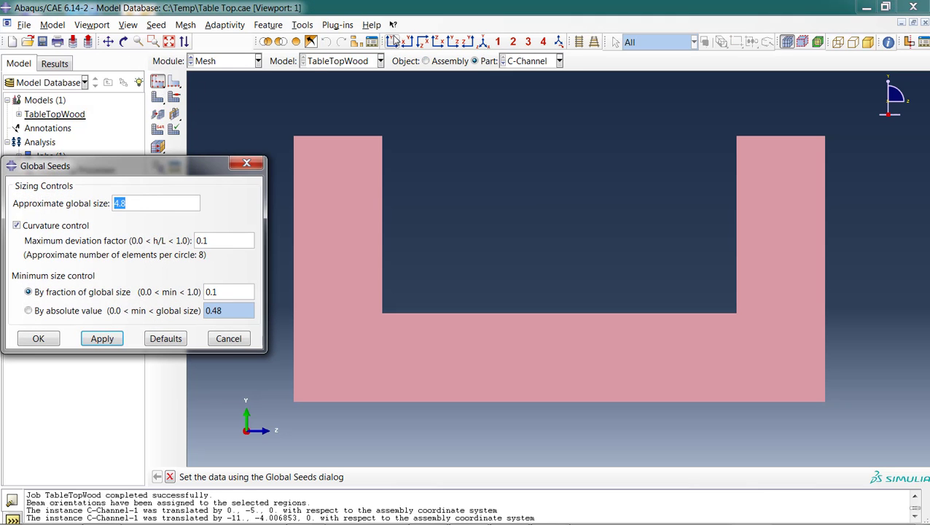
Turn off beam profile rendering in the part display options for the C-Channel.
left_click(392, 41)
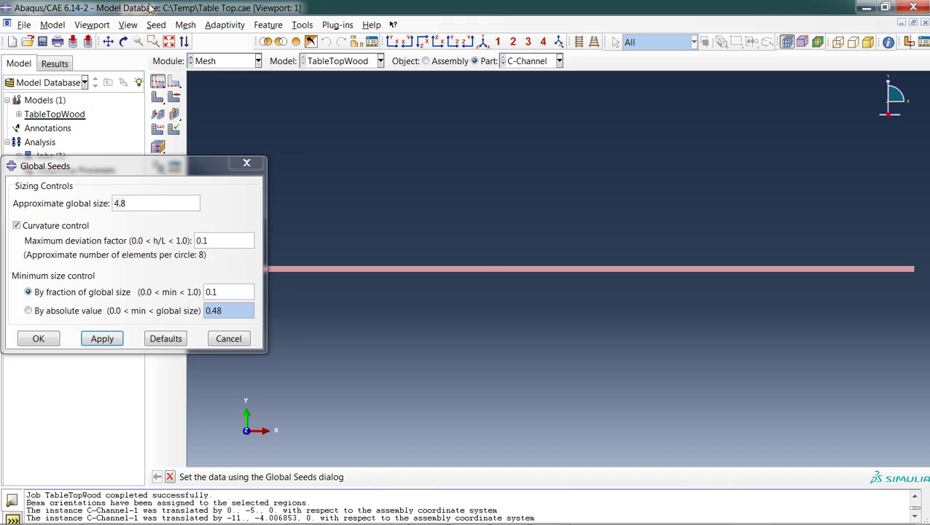
left_click(128, 28)
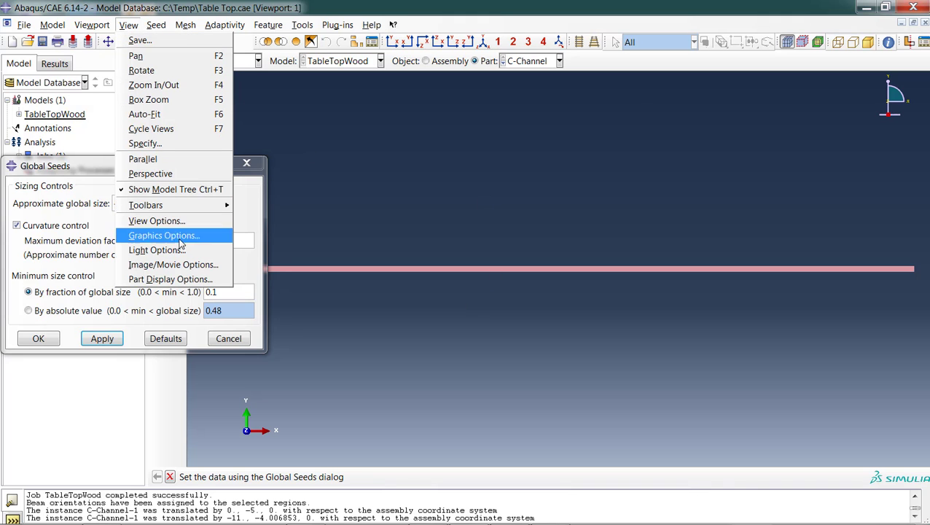
left_click(218, 279)
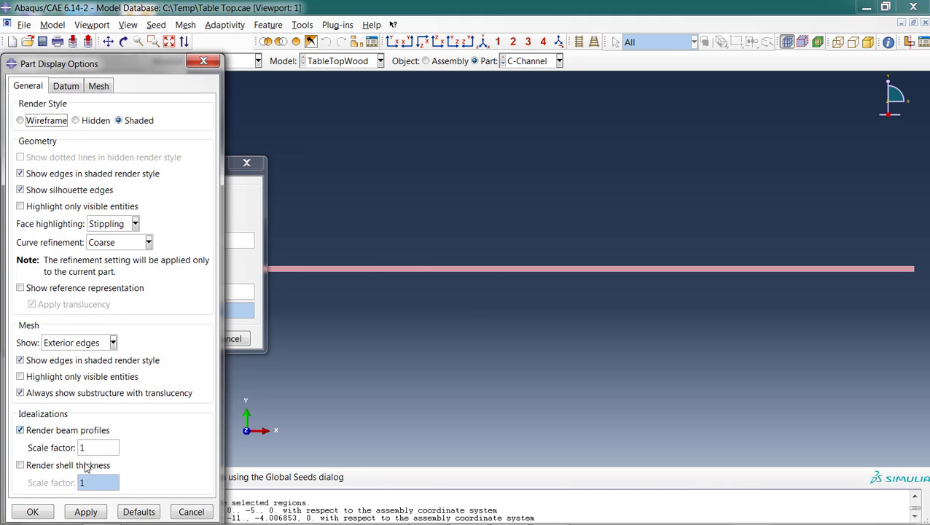
left_click(44, 431)
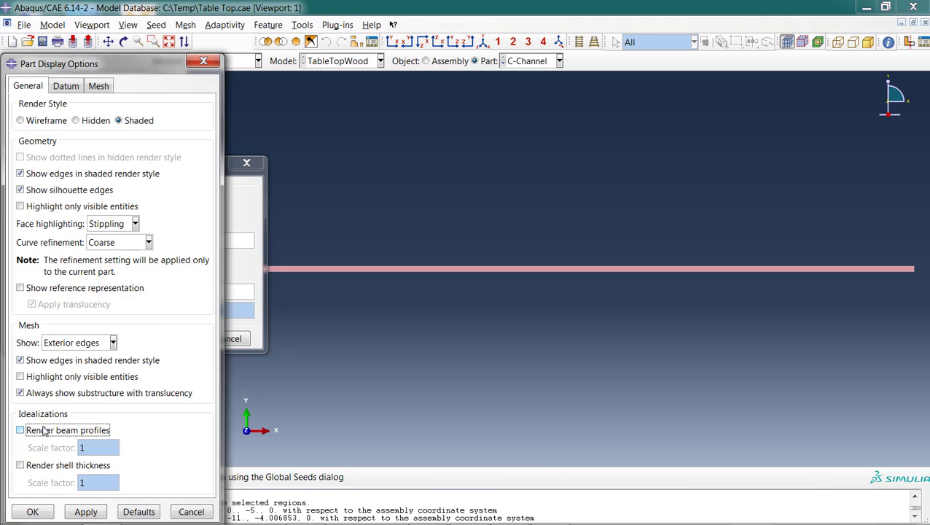
left_click(33, 511)
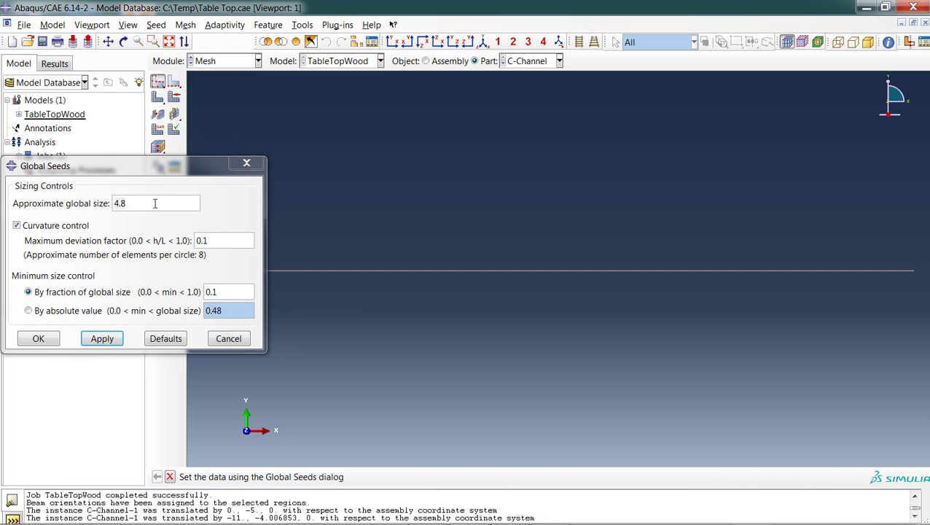
Seed the C-Channel part with an approximate global size of 4.8 and mesh it.
left_click(38, 339)
left_click(306, 477)
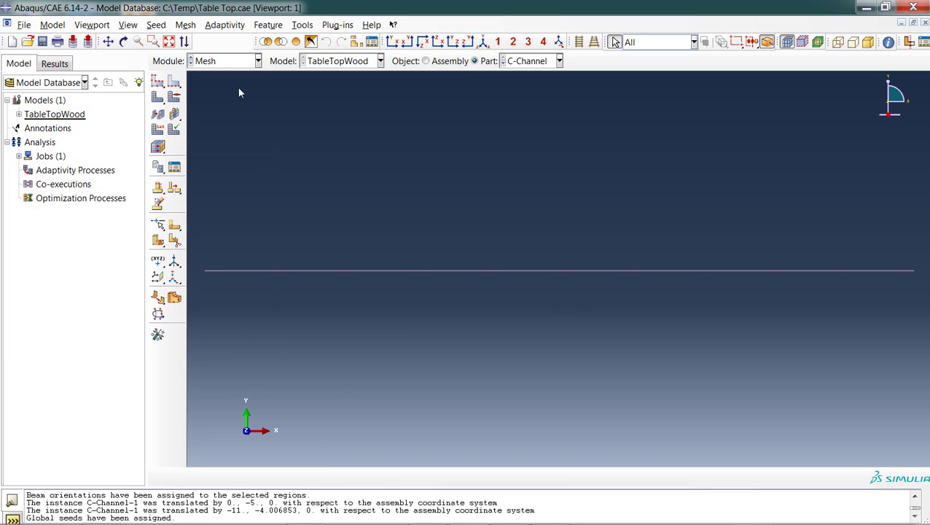
left_click(158, 99)
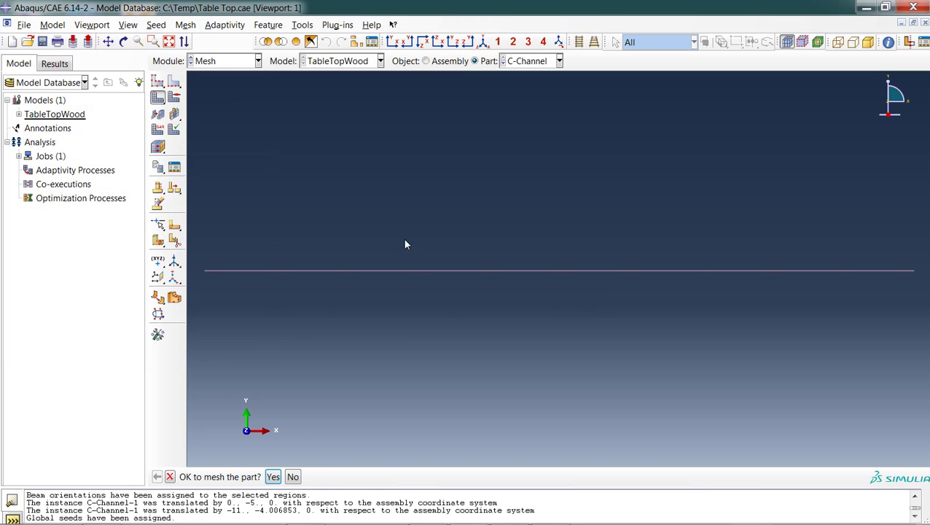
left_click(273, 477)
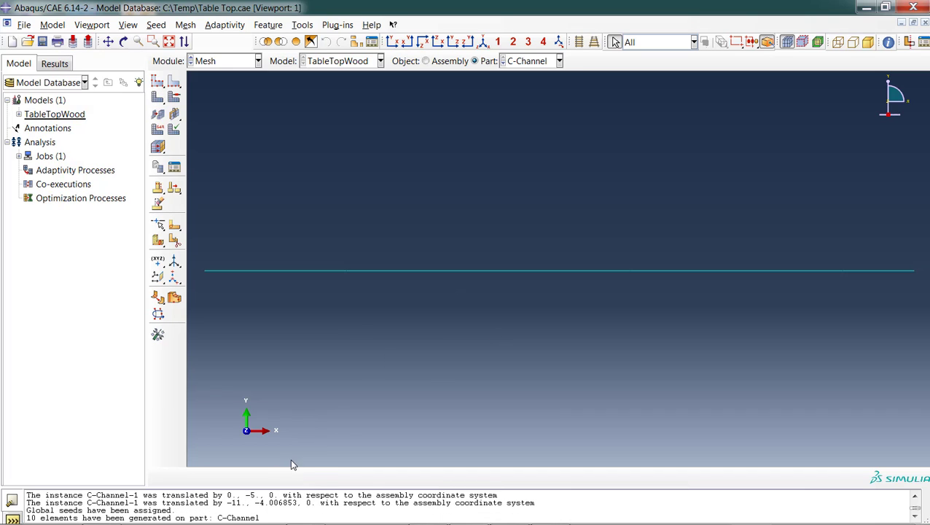
Create a full-analysis job named TableTopFull from the TableTopWood model with the default submission settings in the Job module.
left_click(226, 64)
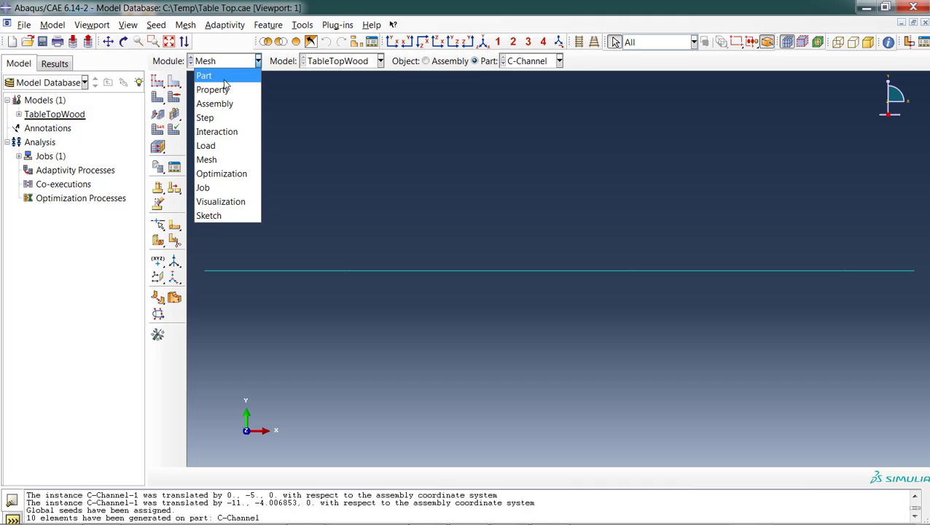
left_click(210, 191)
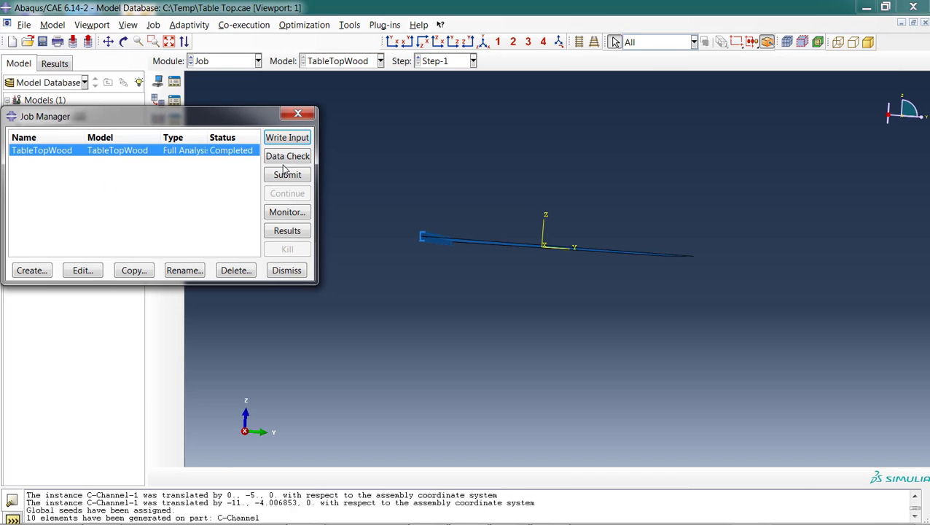
left_click(44, 271)
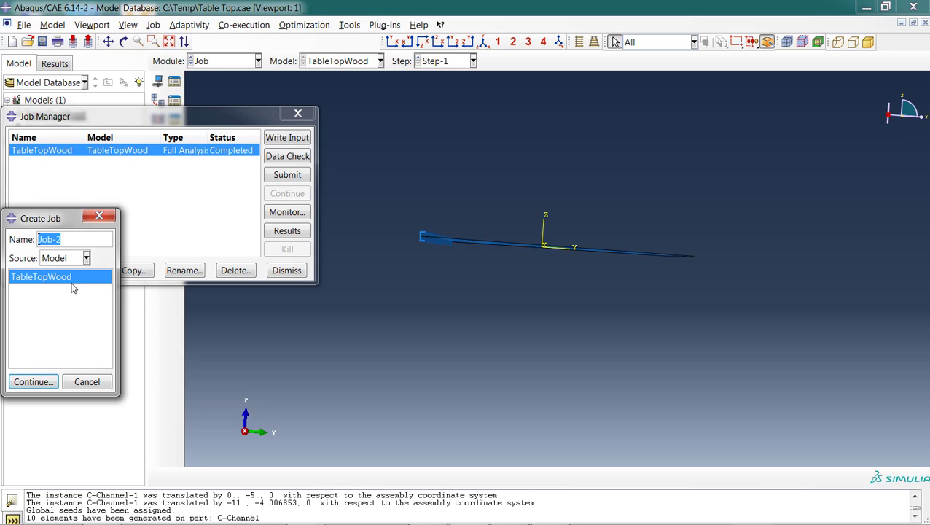
type("TableTopFull")
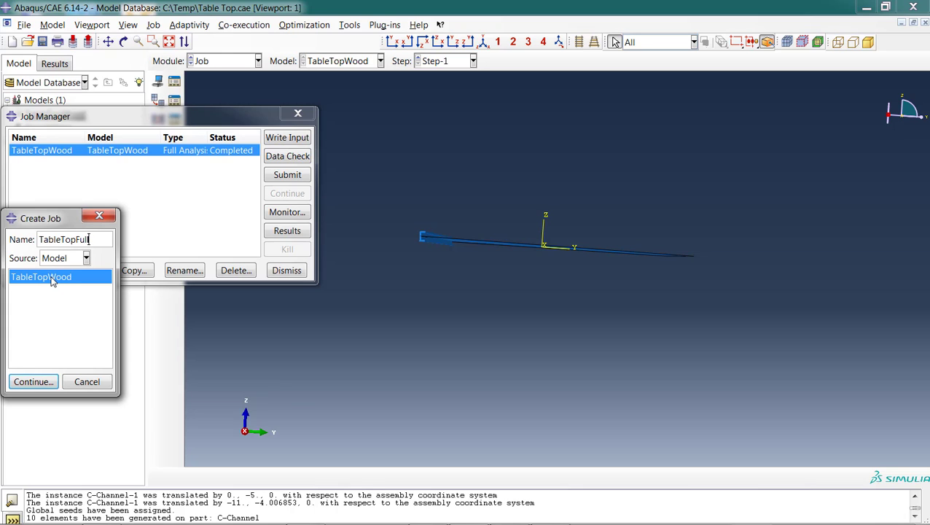
left_click(33, 382)
left_click(91, 384)
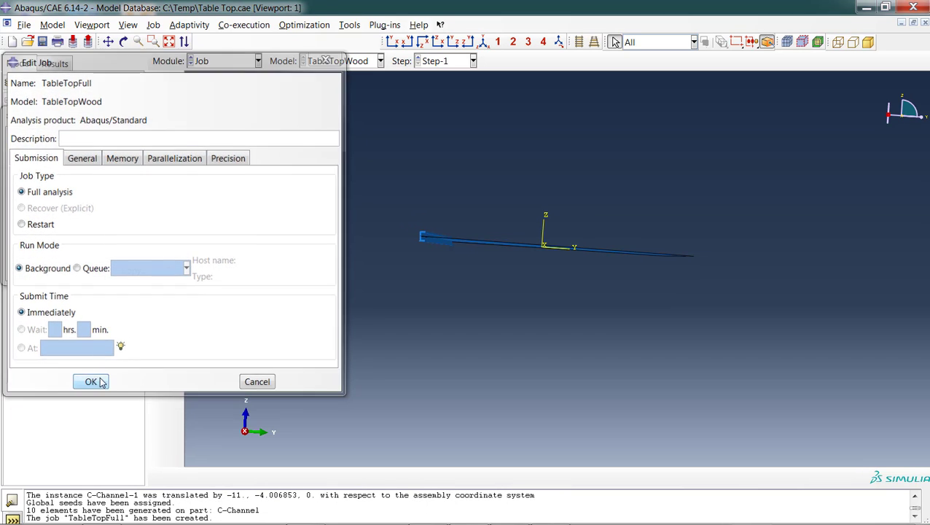
left_click(287, 270)
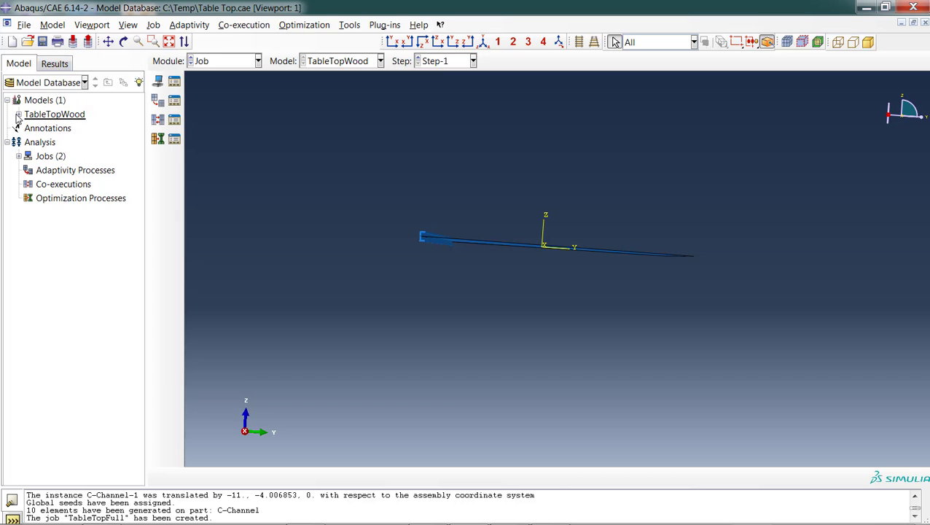
Copy the TableTopWood model to a new model named TableTopFull.
left_click(18, 115)
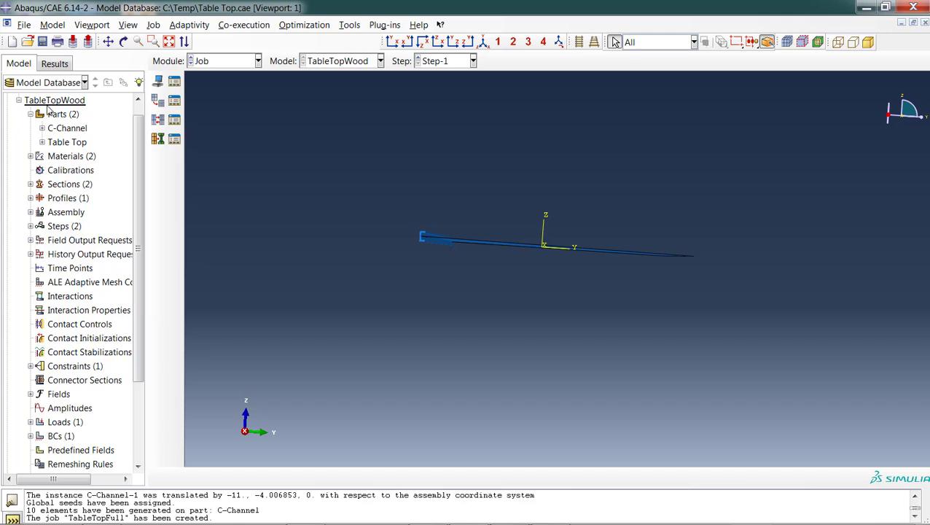
left_click(18, 100)
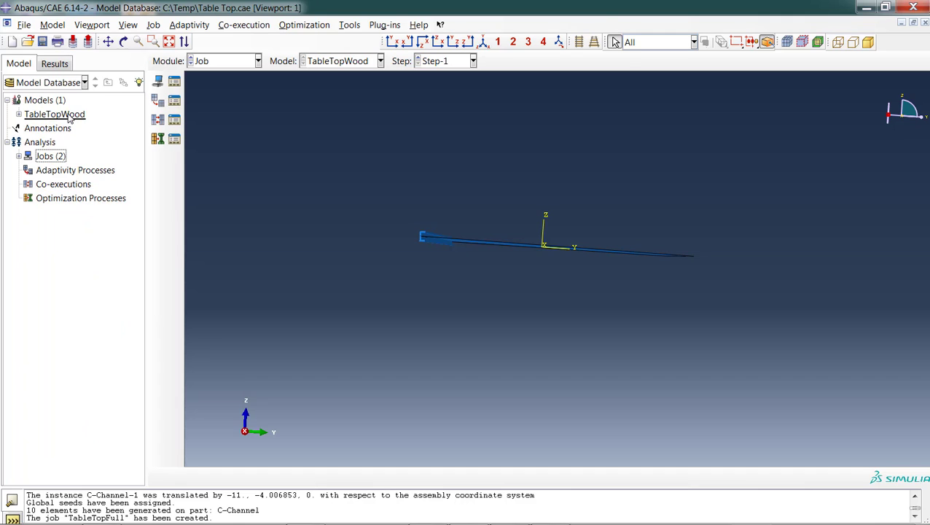
right_click(70, 118)
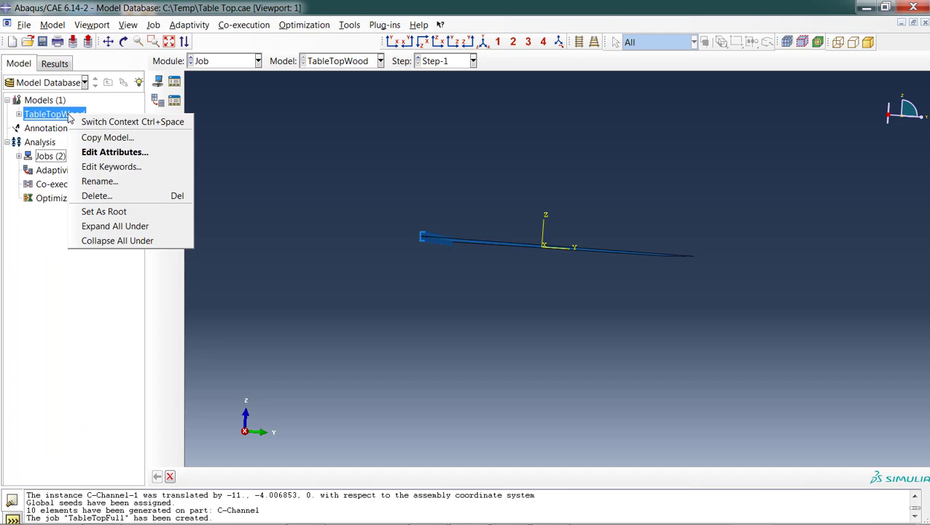
left_click(115, 145)
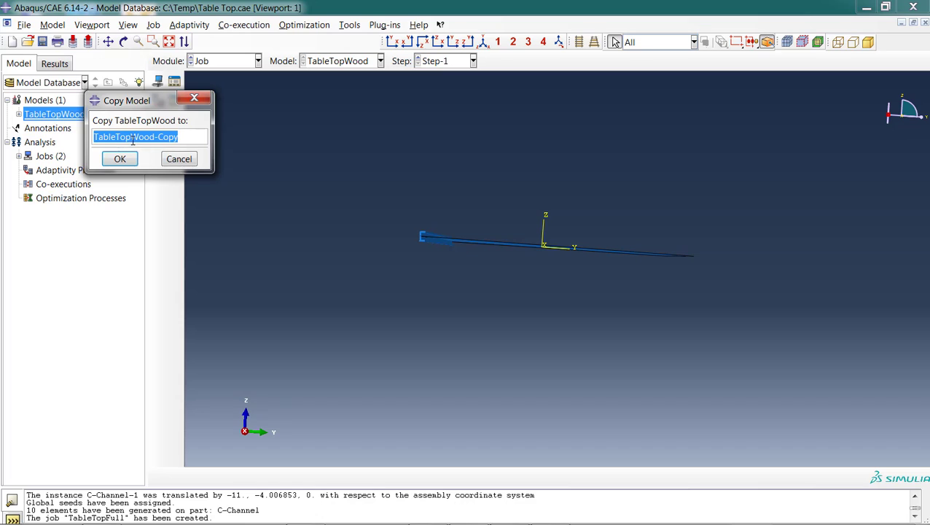
left_click_drag(130, 141, 208, 135)
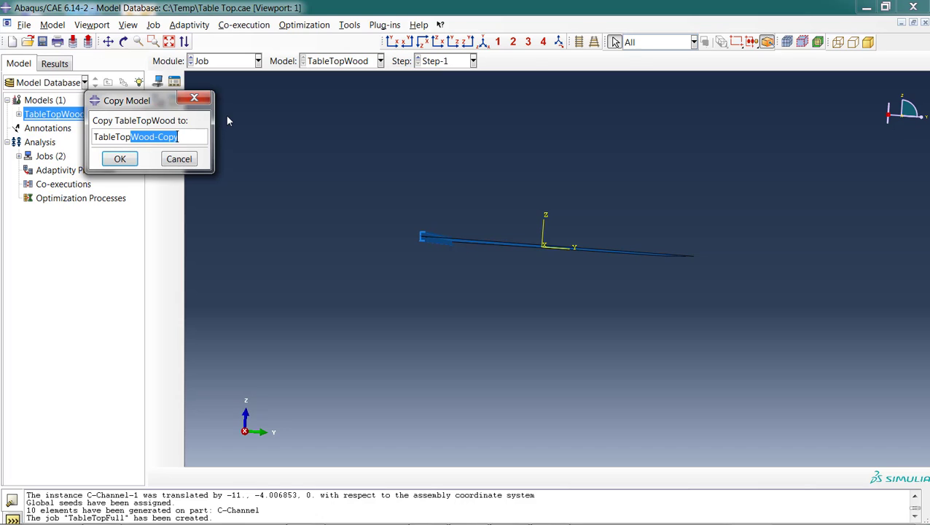
type("Full")
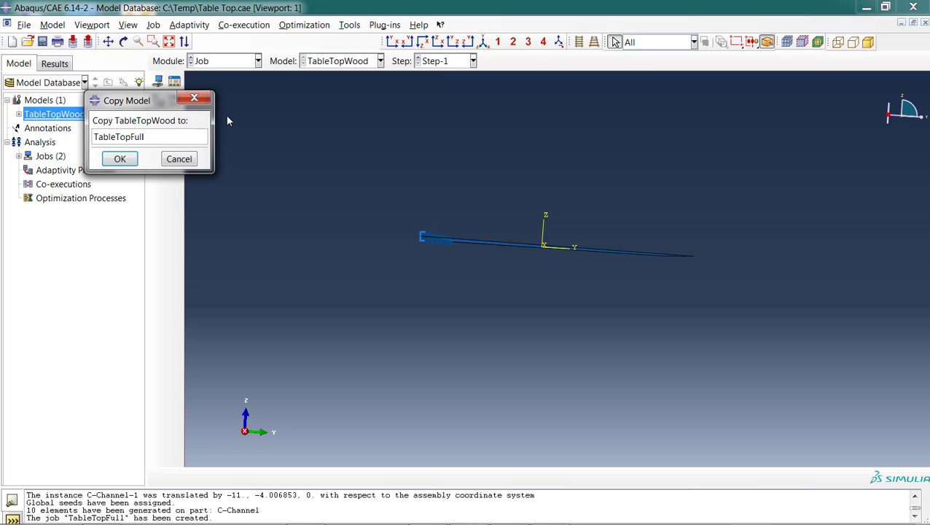
left_click(121, 160)
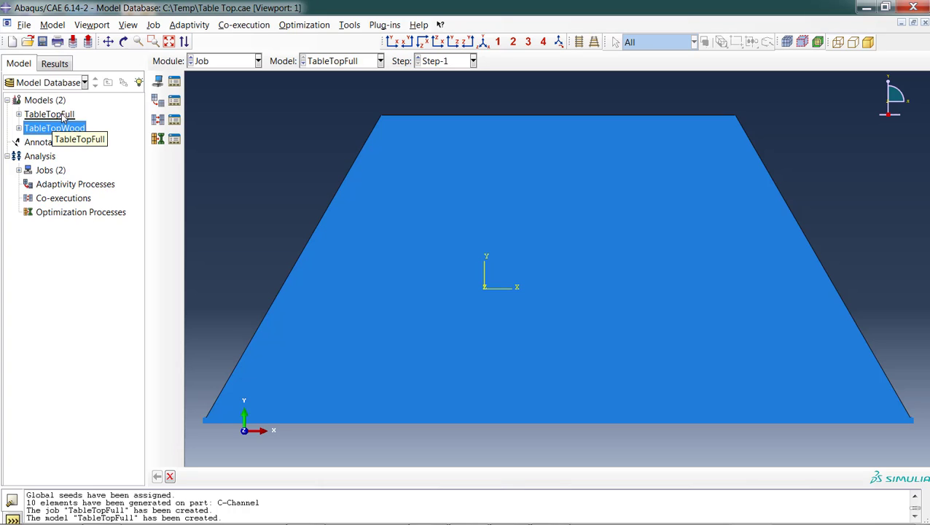
left_click(61, 115)
left_click(58, 128)
left_click(63, 113)
left_click(54, 127)
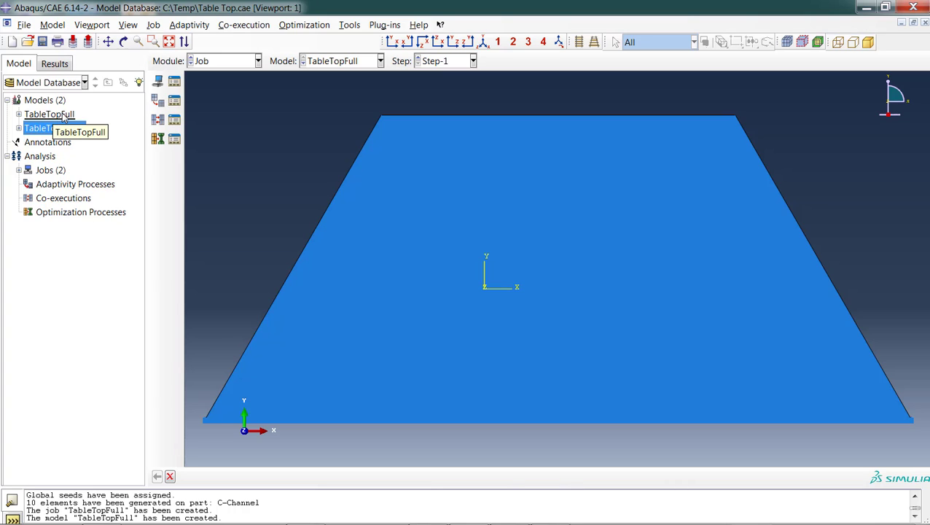
Submit the TableTopFull job with the TableTopFull model, overwriting the existing job files.
left_click(223, 62)
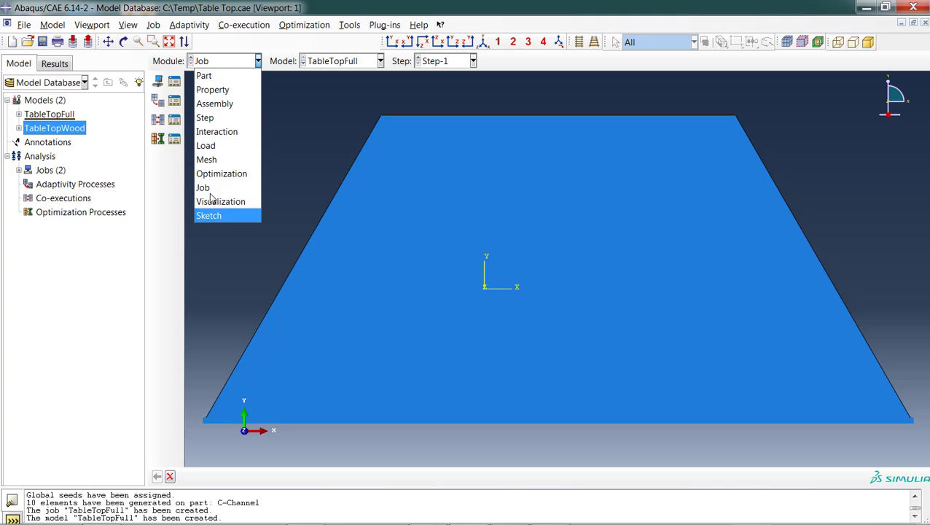
left_click(175, 84)
left_click(175, 84)
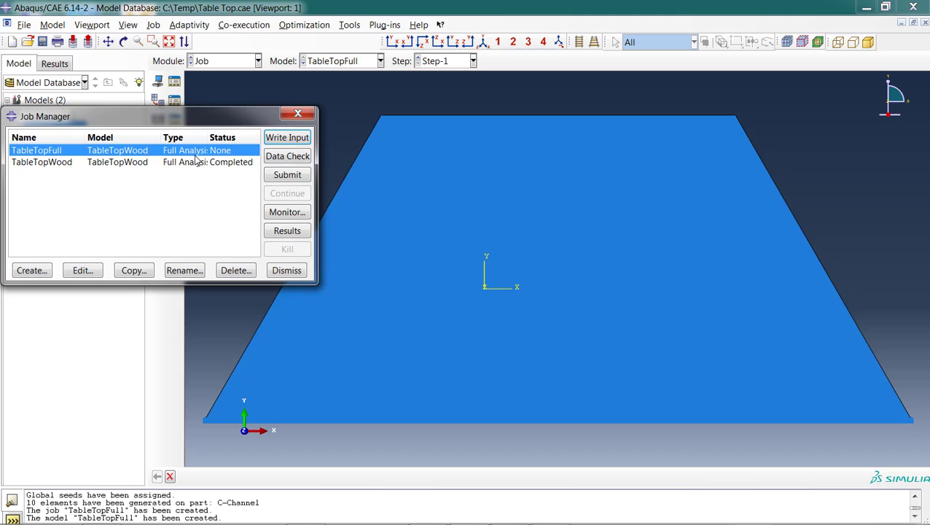
left_click(290, 176)
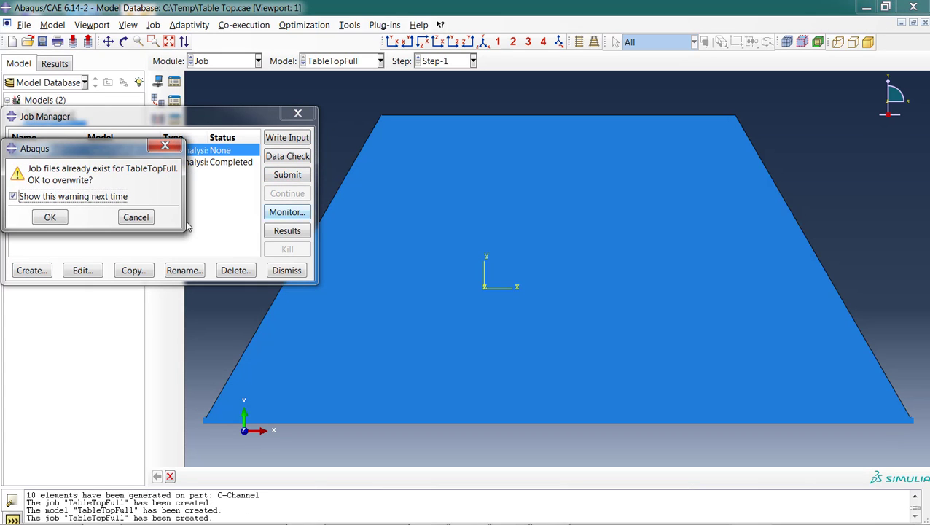
left_click(55, 217)
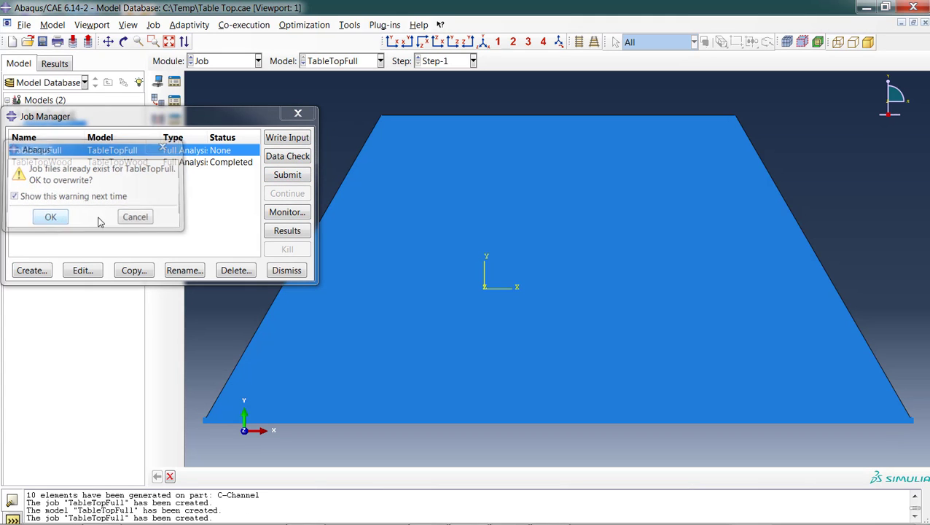
Monitor the TableTopFull job until it finishes, review its warnings and close the monitor.
left_click(299, 213)
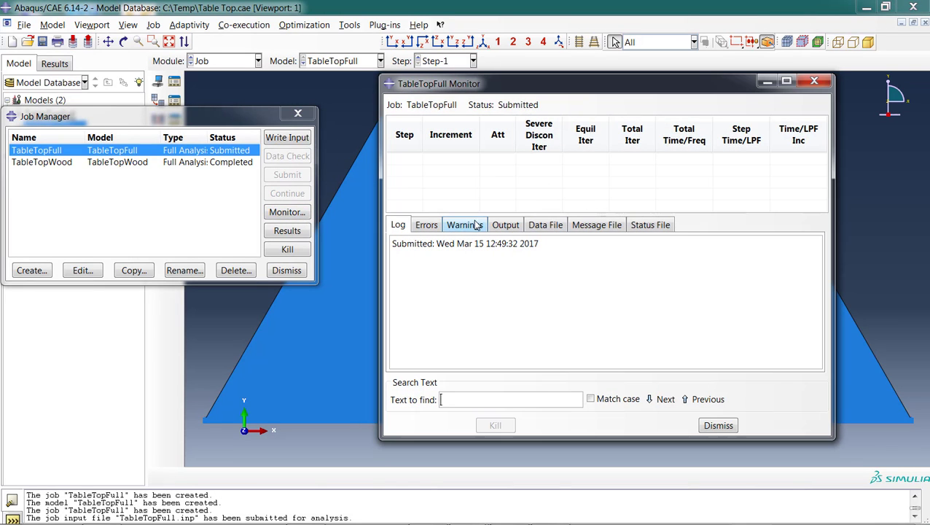
left_click(477, 226)
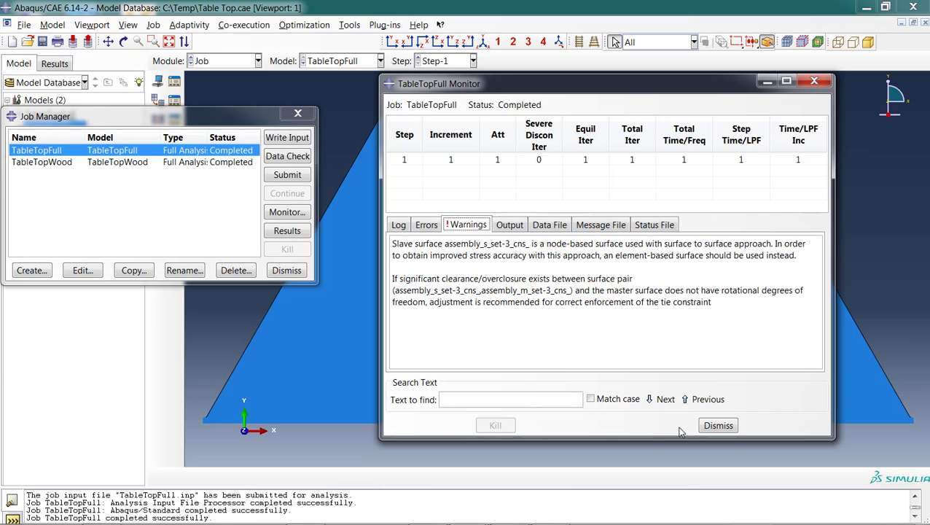
left_click(718, 425)
Open the TableTopFull job results and plot the displacement magnitude (U) contours on the deformed shape.
left_click(290, 232)
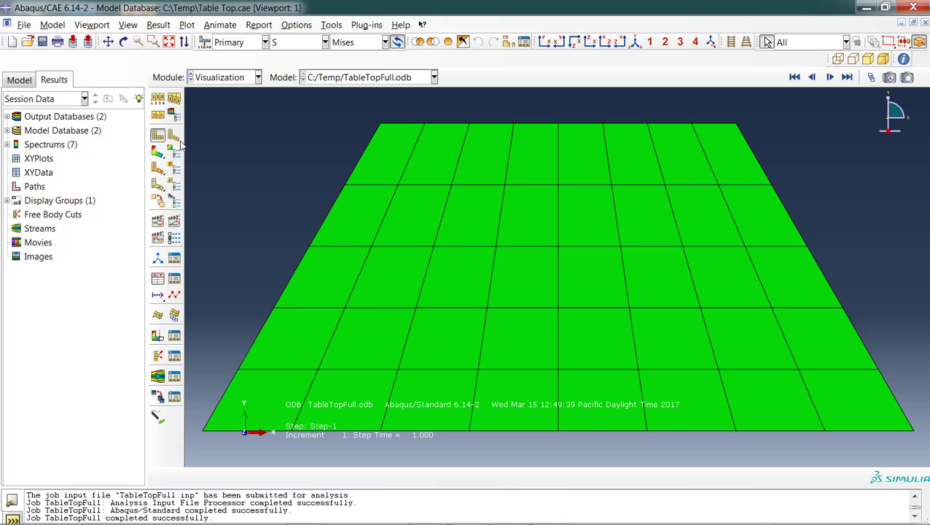
left_click(159, 152)
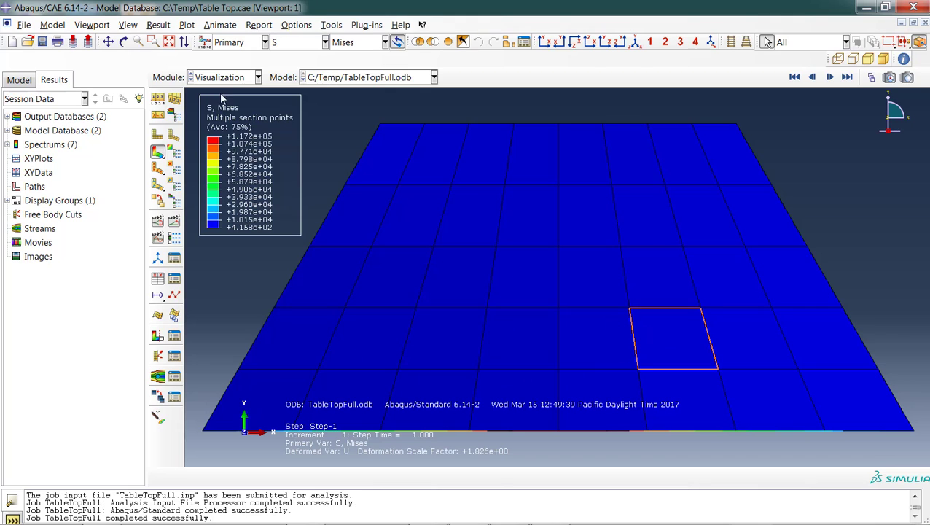
left_click(299, 43)
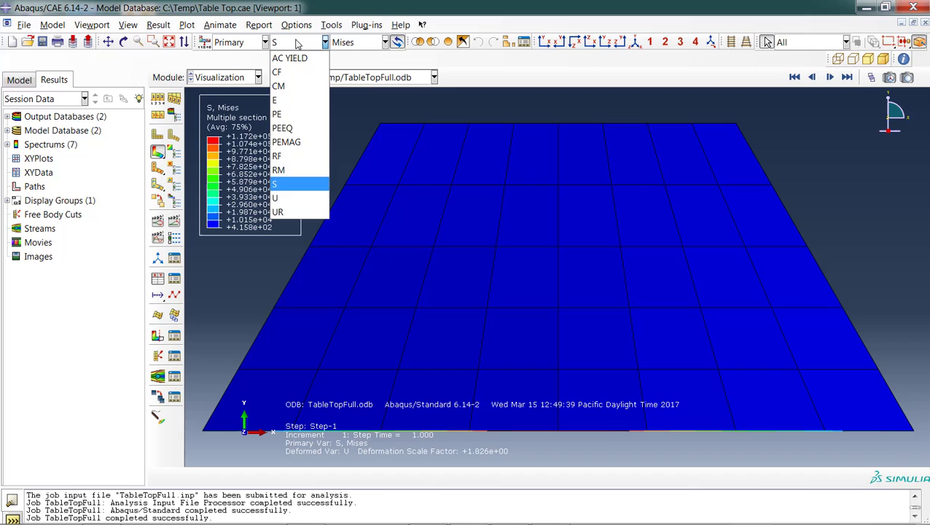
left_click(282, 199)
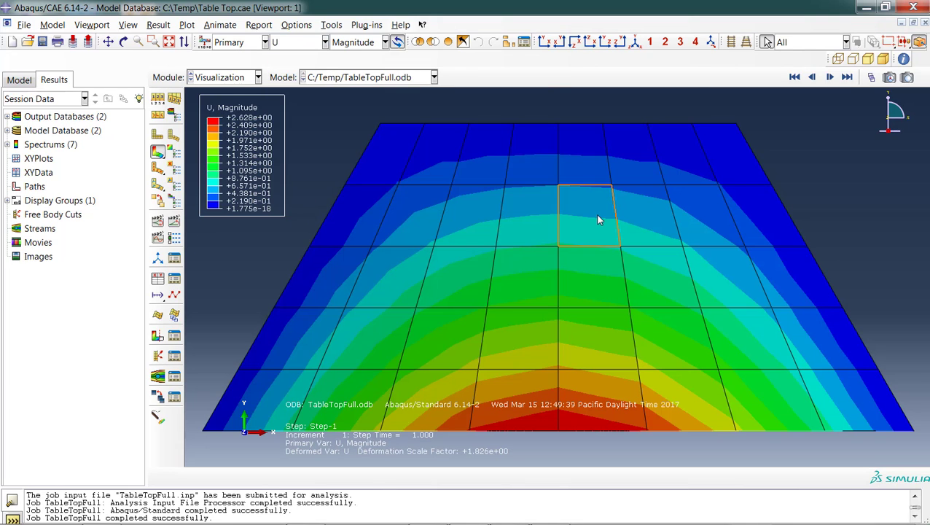
Probe the displacement magnitude at the node midway along the table top's front edge and close the query.
left_click(124, 42)
left_click_drag(505, 360, 561, 218)
key("Escape")
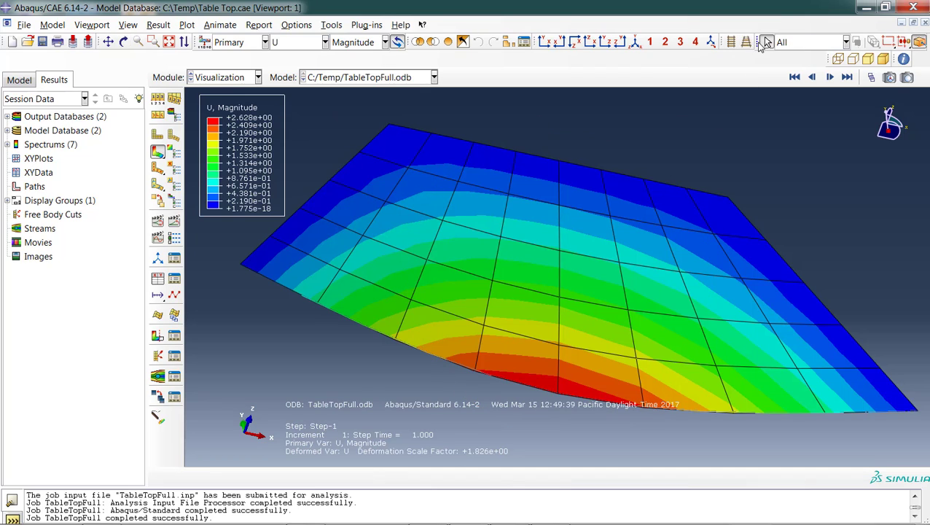
left_click(904, 60)
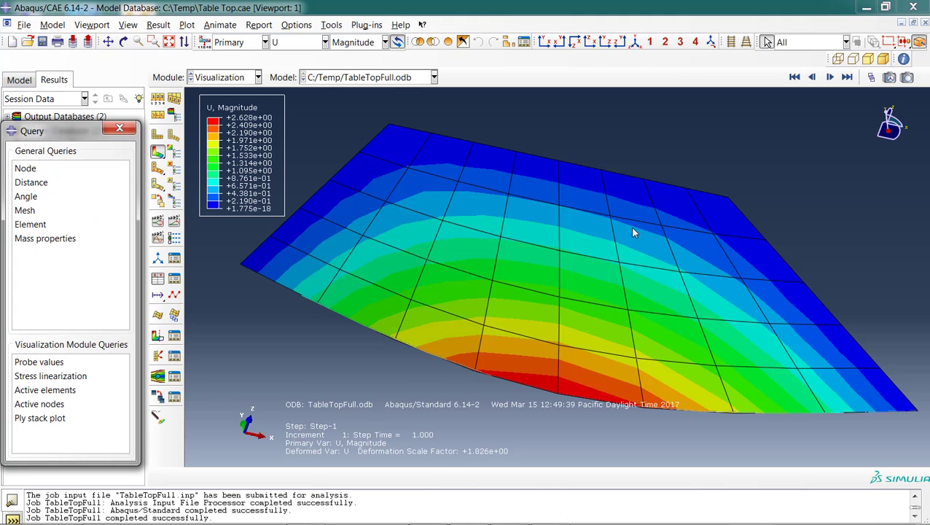
left_click(37, 368)
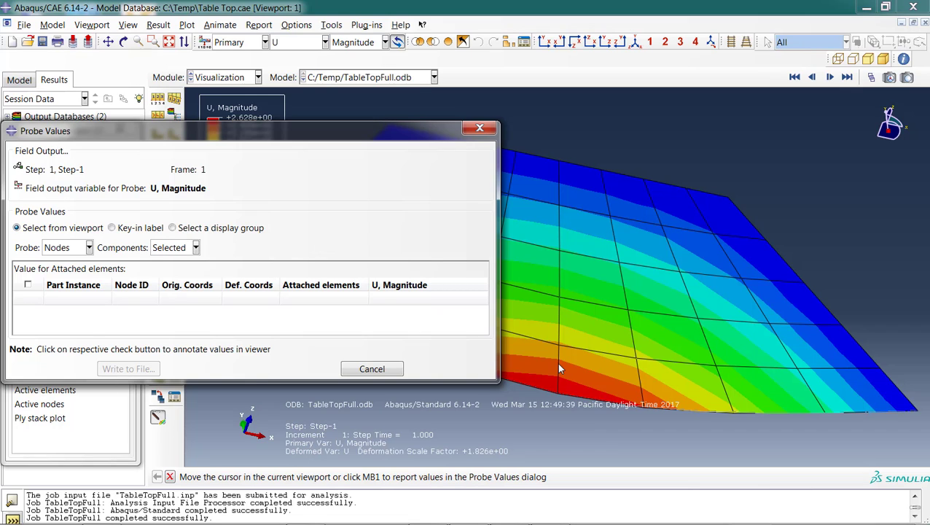
mouse_move(559, 396)
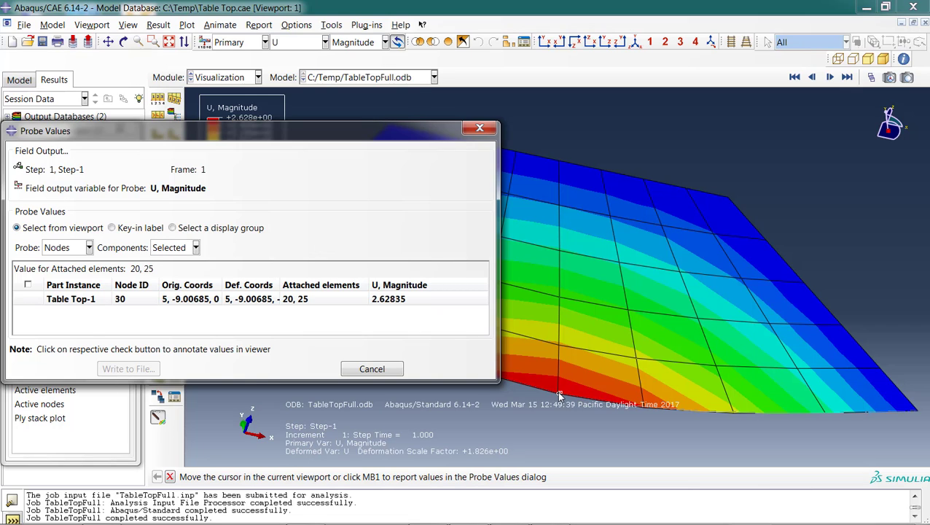
left_click(370, 369)
left_click(120, 128)
Switch the contour plot's primary variable to Mises stress (S).
left_click(277, 44)
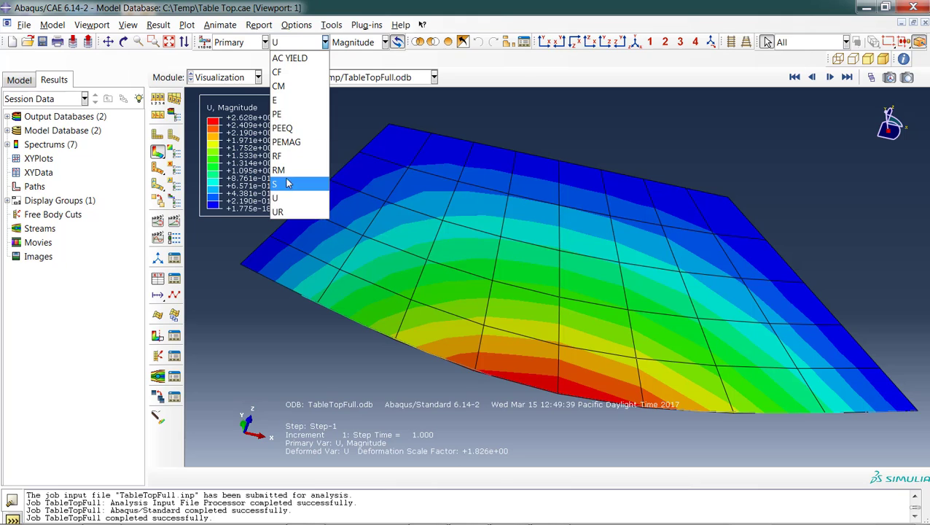
left_click(287, 182)
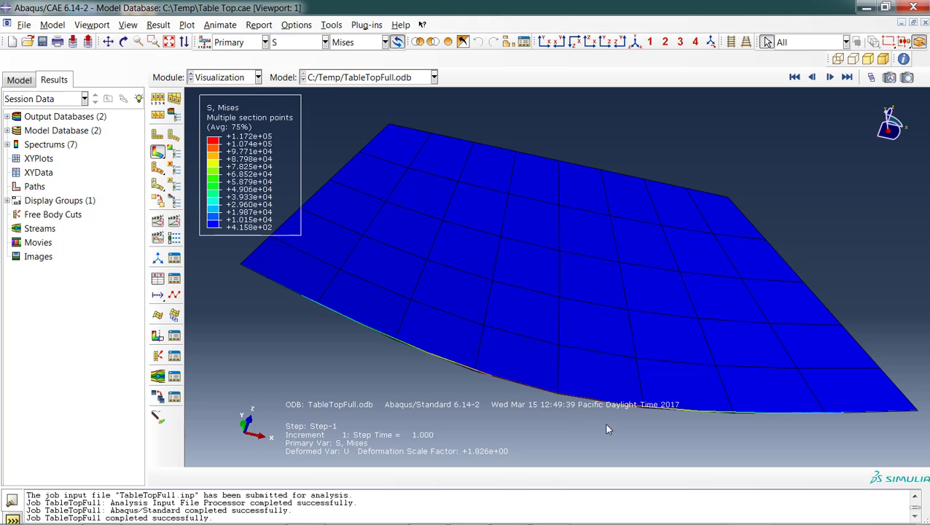
left_click(503, 357)
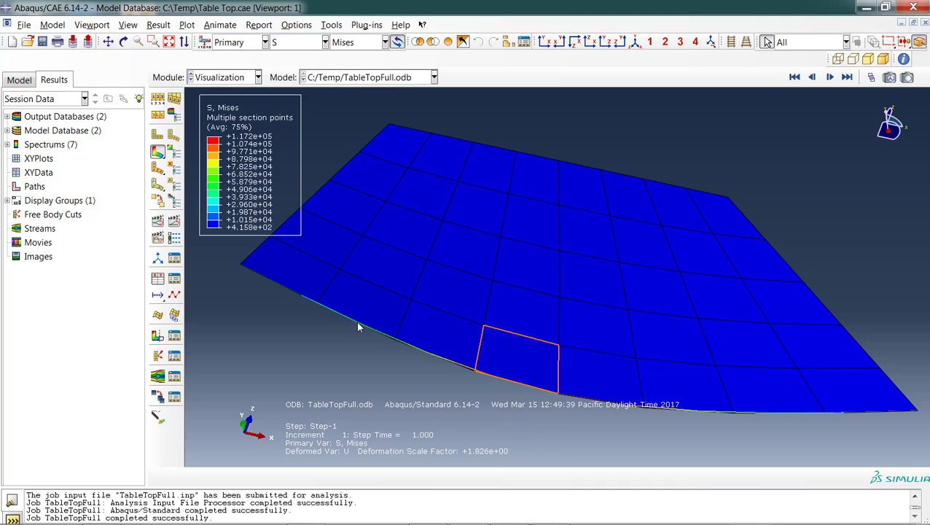
Turn on rendering of beam profiles in the ODB display options with a scale factor of 1.
left_click(127, 24)
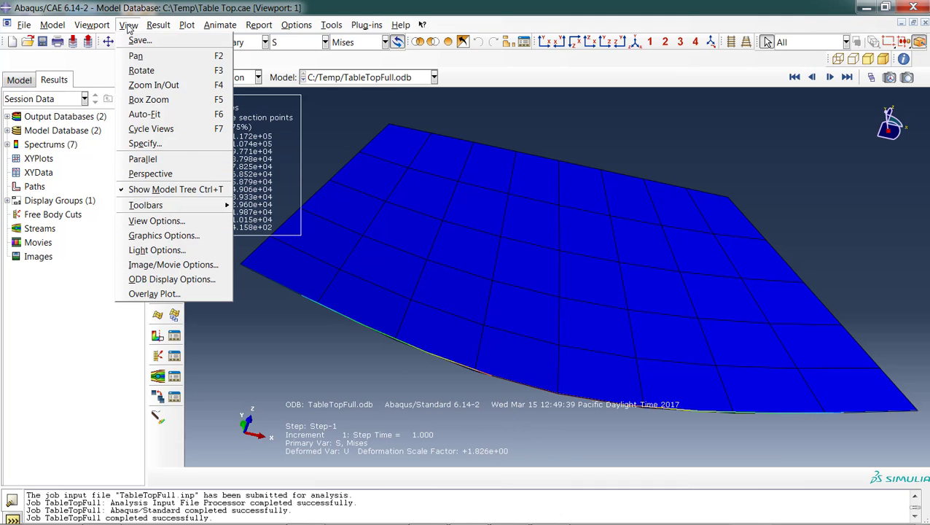
left_click(186, 281)
left_click(64, 261)
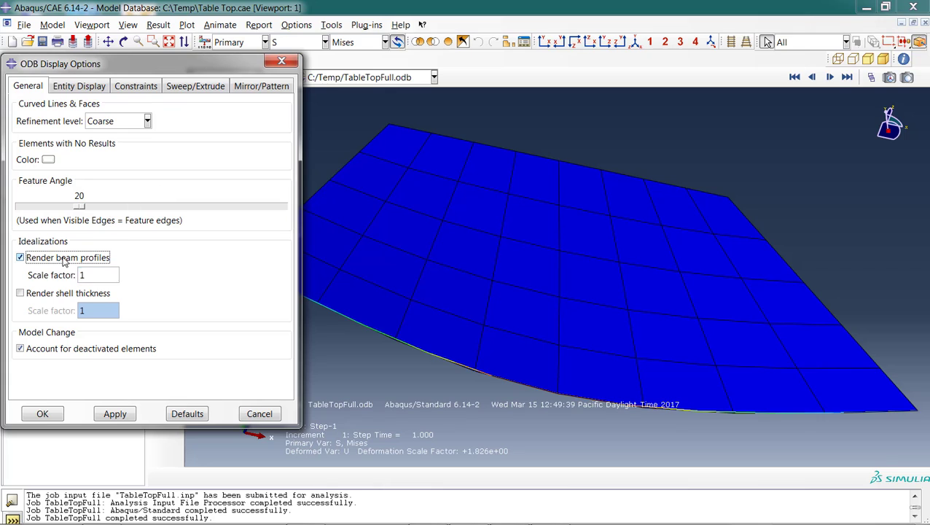
left_click(114, 414)
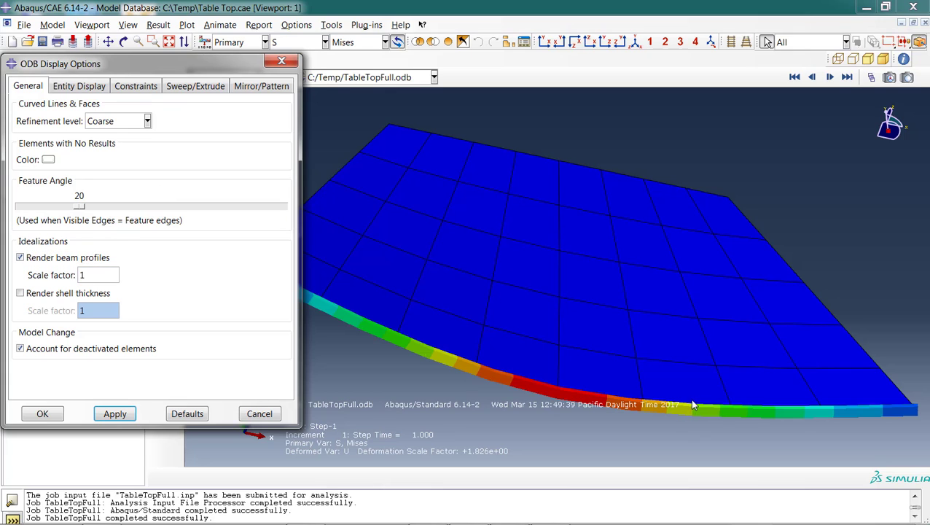
left_click(42, 413)
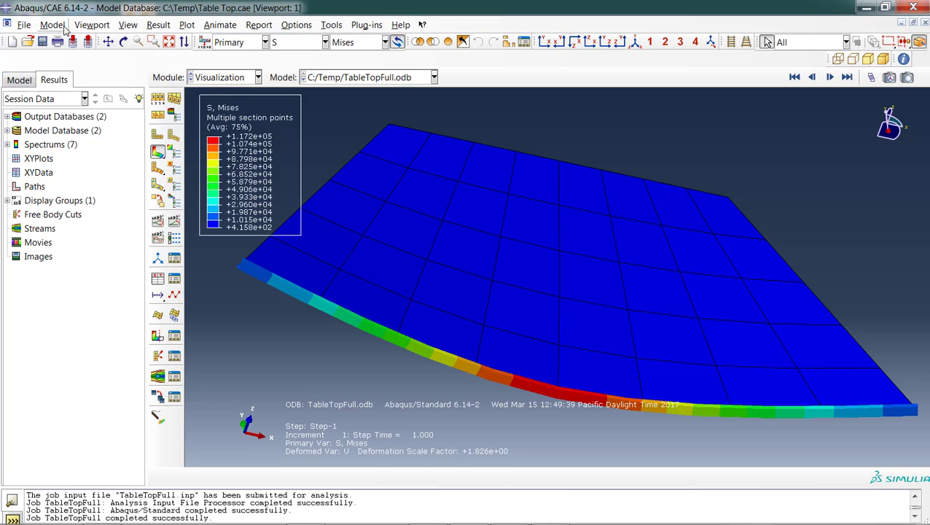
Remove the C-CHANNEL-1 part instance from the display group and examine the Mises stress contours and legend for the table top alone.
left_click(305, 27)
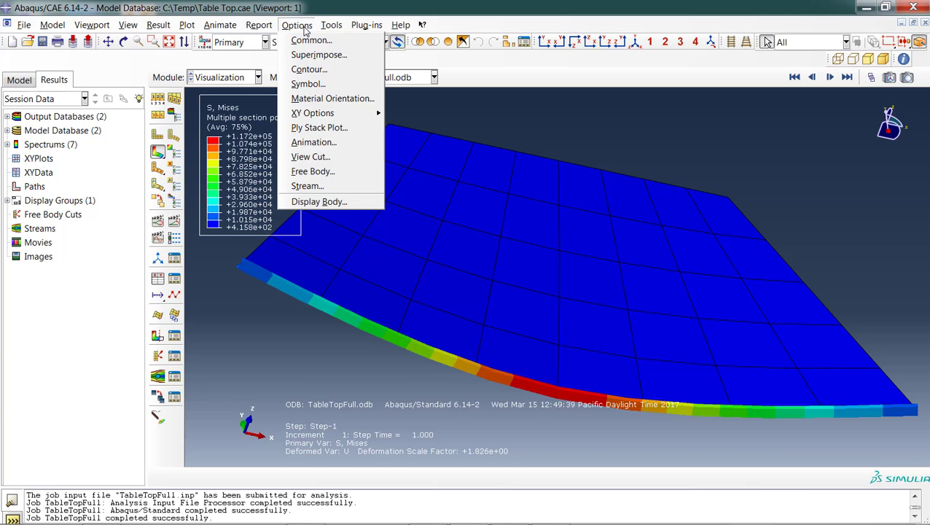
mouse_move(332, 24)
mouse_move(370, 83)
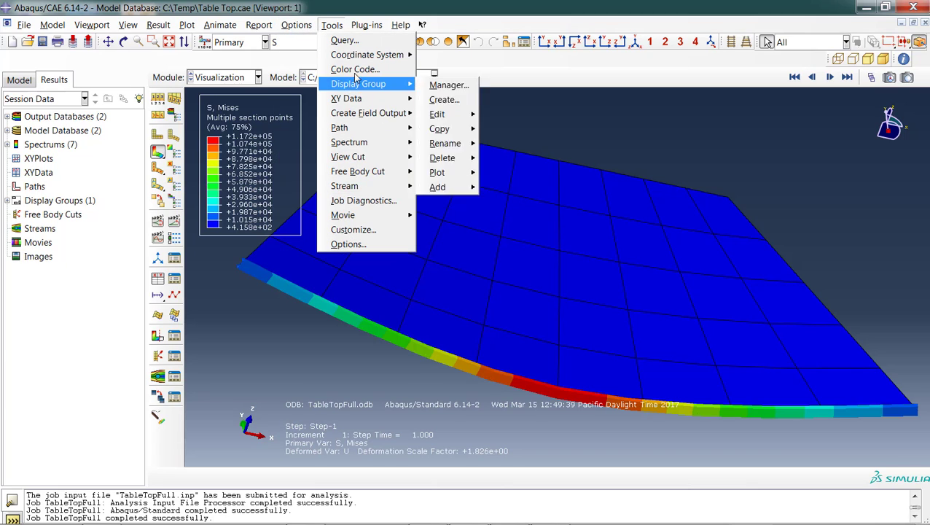
left_click(433, 99)
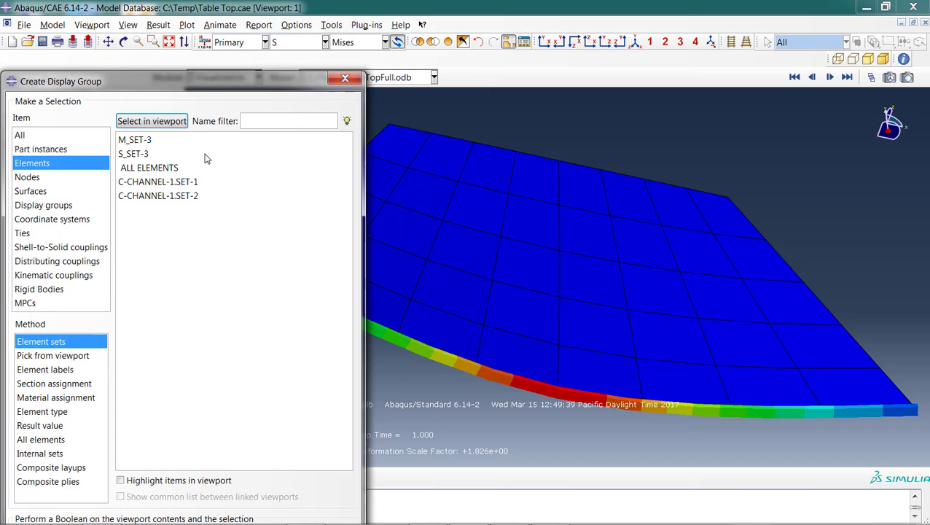
left_click(58, 149)
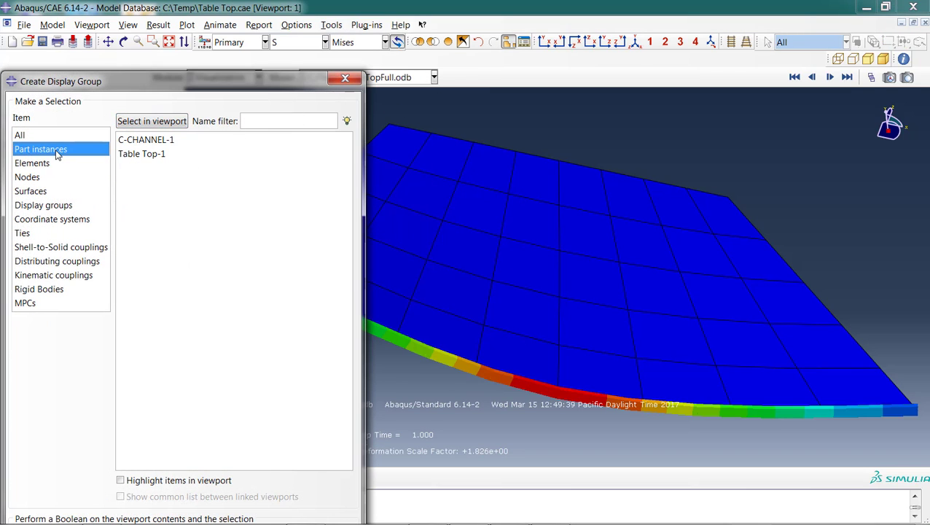
left_click(160, 138)
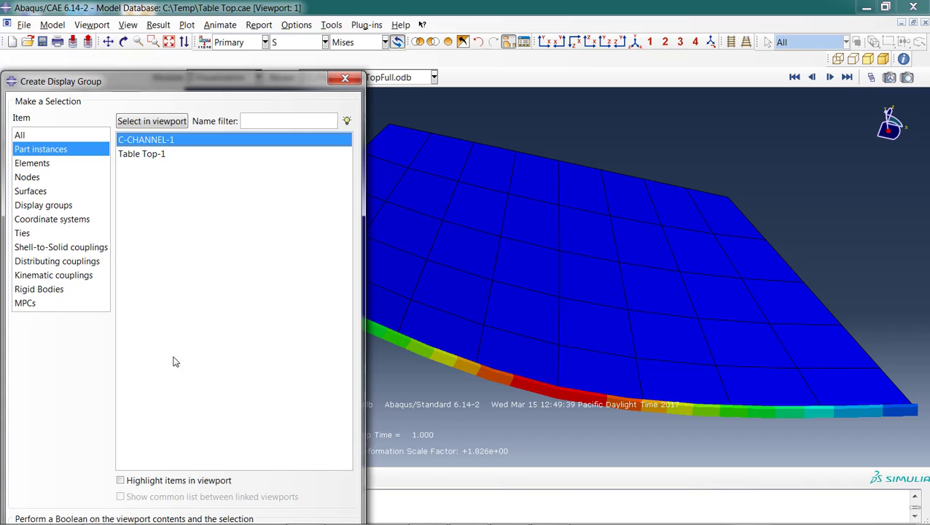
left_click_drag(140, 86, 174, 22)
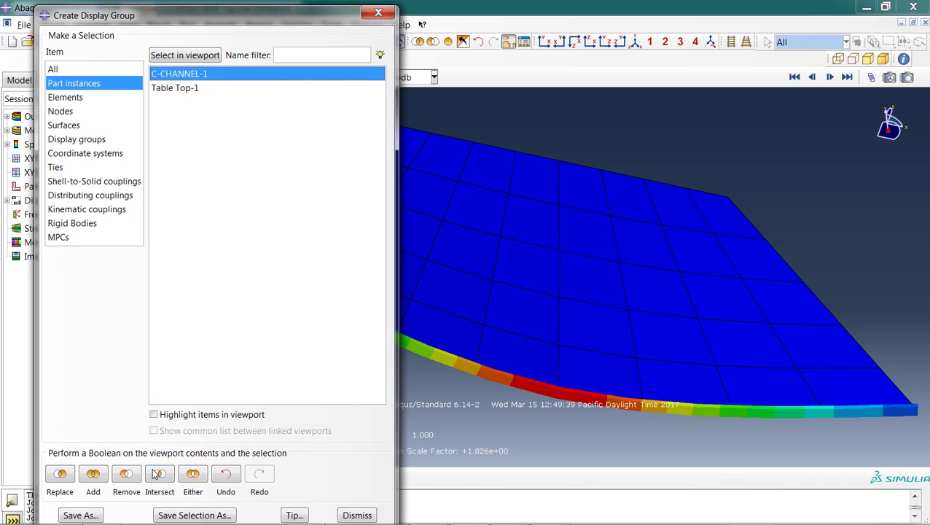
left_click(130, 475)
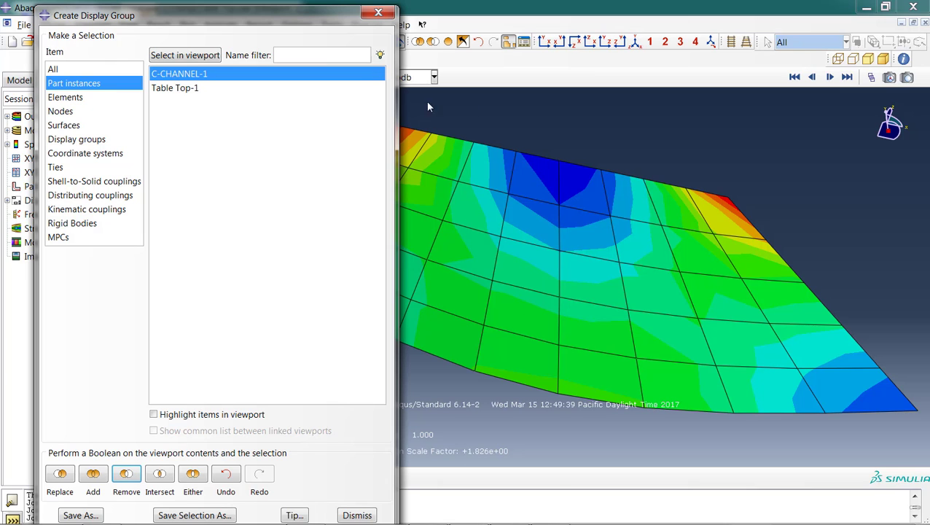
left_click_drag(314, 24, 260, 355)
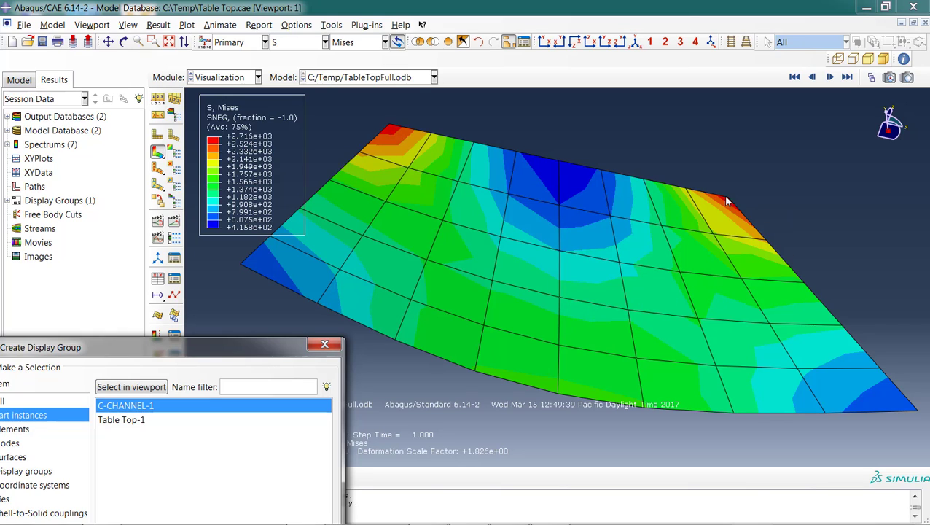
Add the C-CHANNEL-1 part instance back to the displayed model and close the display group dialog.
left_click_drag(195, 358, 277, 124)
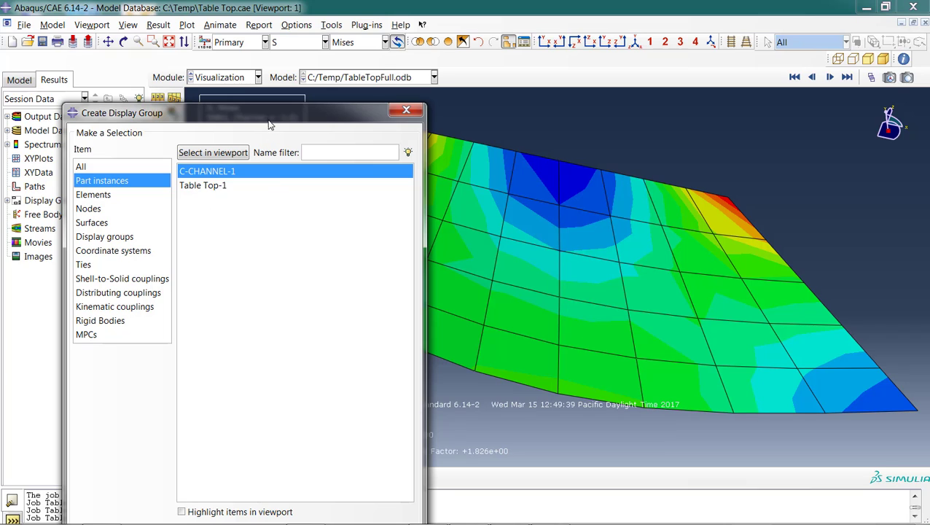
left_click_drag(267, 115, 260, 27)
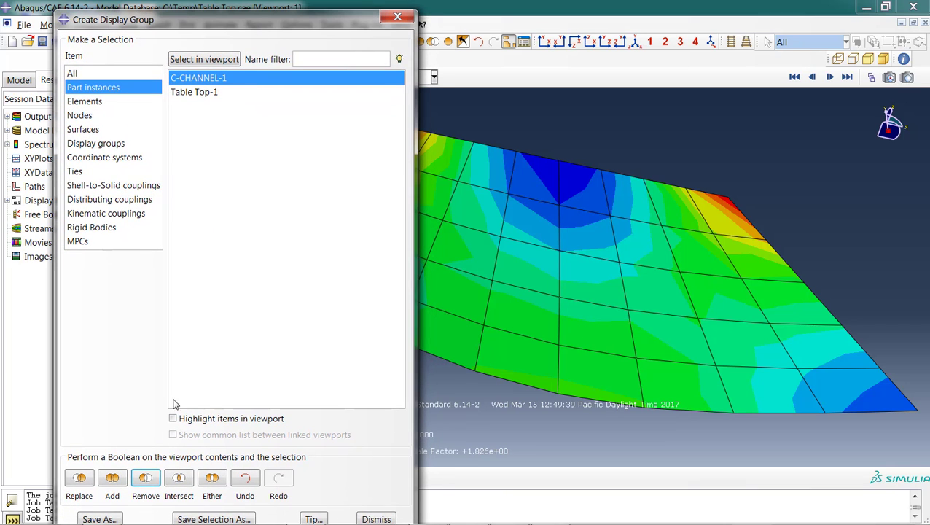
left_click(113, 482)
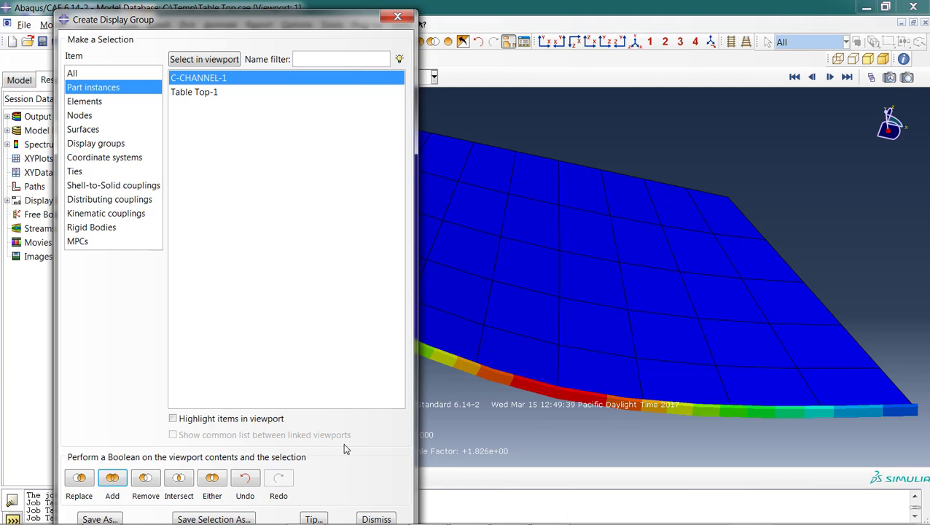
left_click(376, 518)
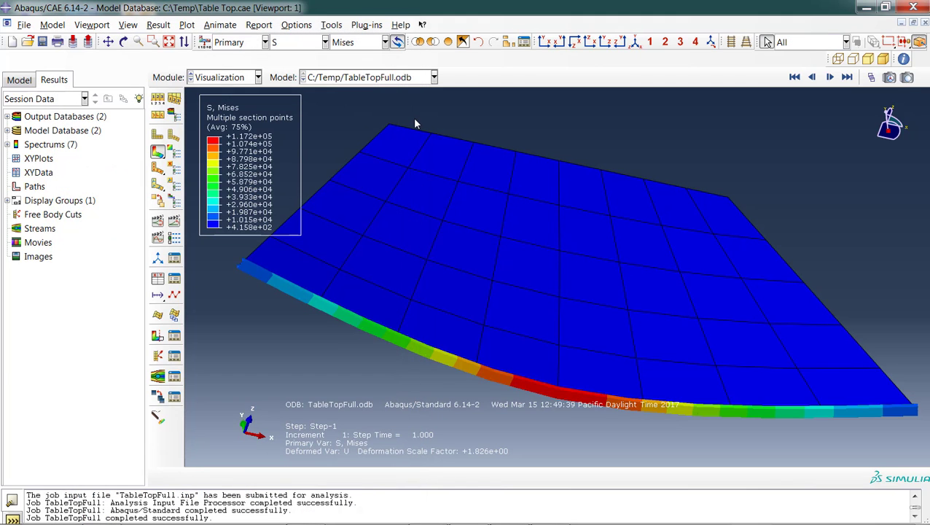